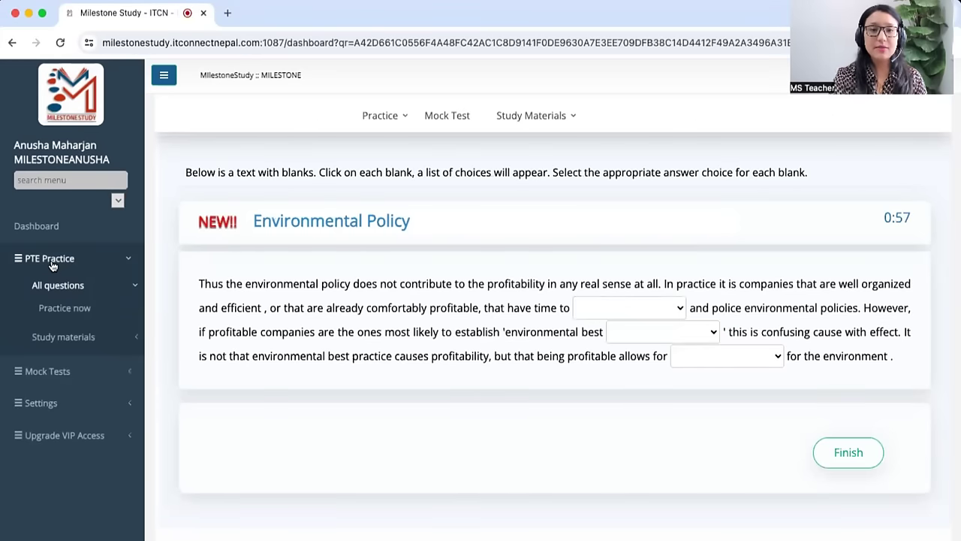
Step: Return to the dashboard and open the Reading and Writing FIB practice questions
{"action": "left_click", "coordinate": [50, 258]}
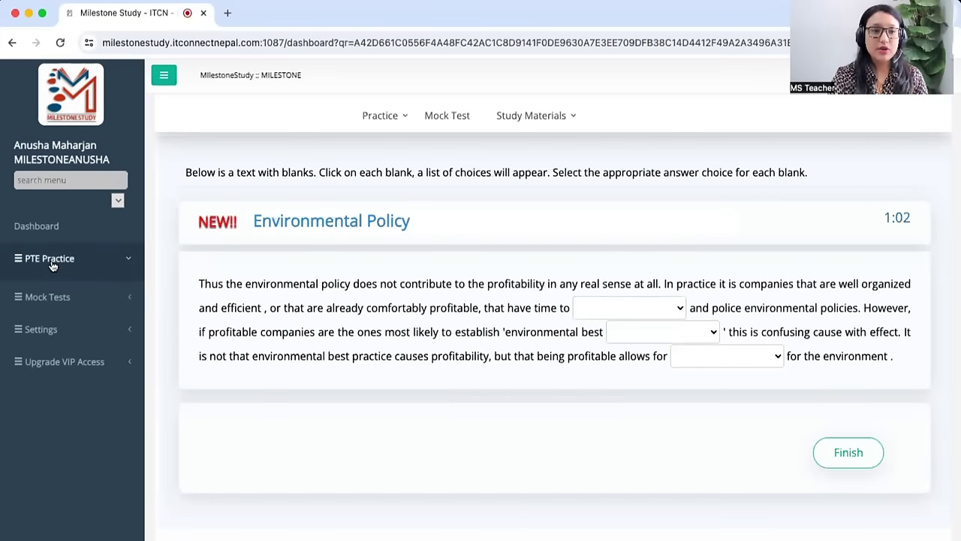
{"action": "left_click", "coordinate": [50, 259]}
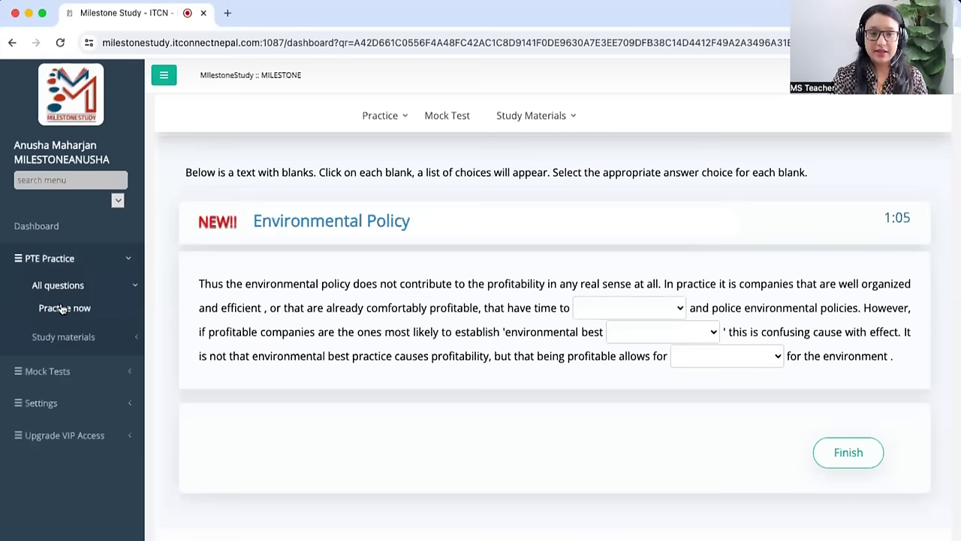
{"action": "left_click", "coordinate": [37, 226]}
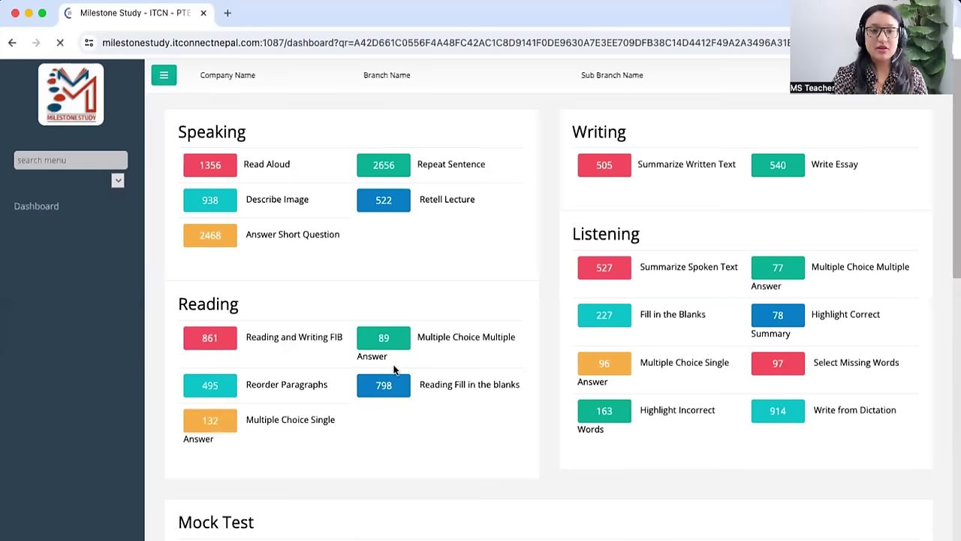
{"action": "scroll", "coordinate": [393, 370], "scroll_direction": "down", "scroll_amount": 2}
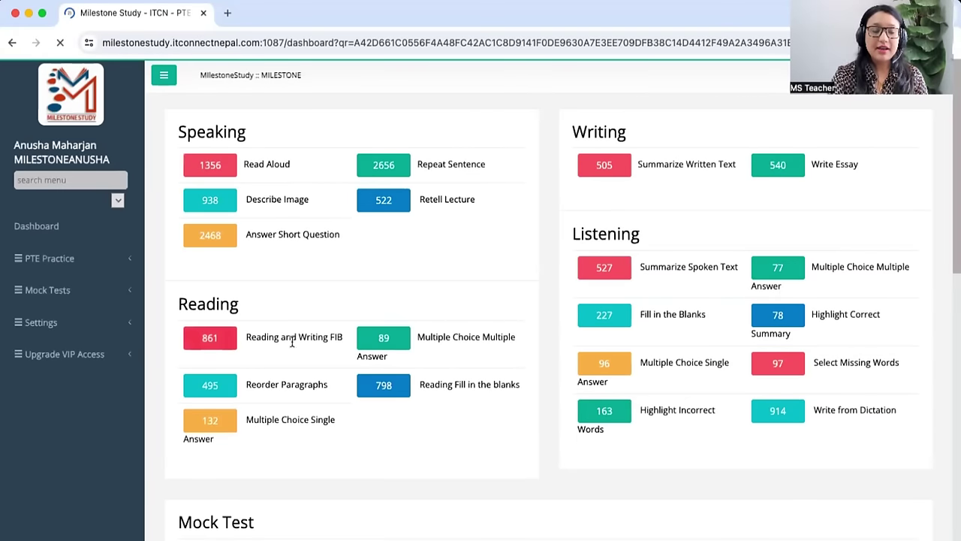
{"action": "left_click_drag", "start_coordinate": [243, 336], "coordinate": [338, 336]}
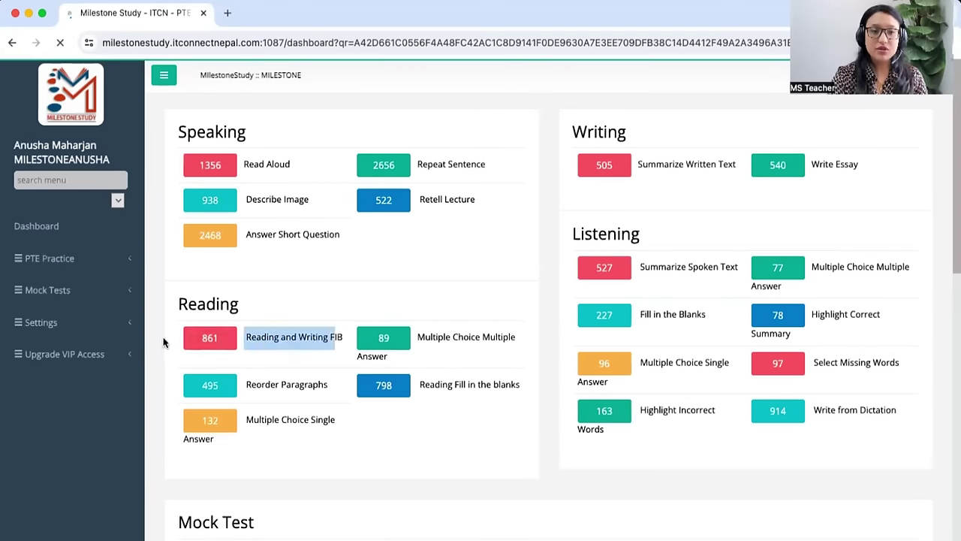
{"action": "left_click", "coordinate": [215, 337]}
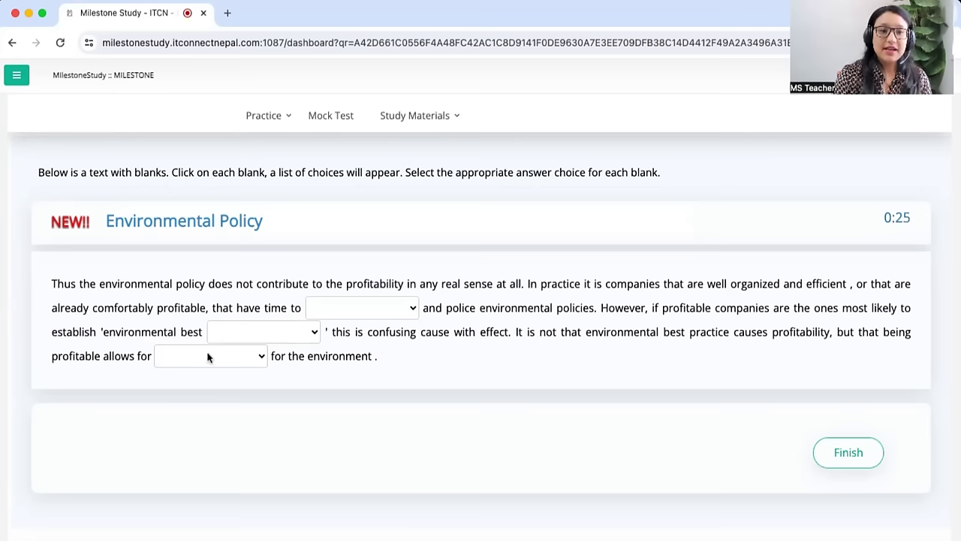
Step: Fill the first two blanks of the Environmental Policy passage with "establish" and "practice"
{"action": "left_click", "coordinate": [333, 311]}
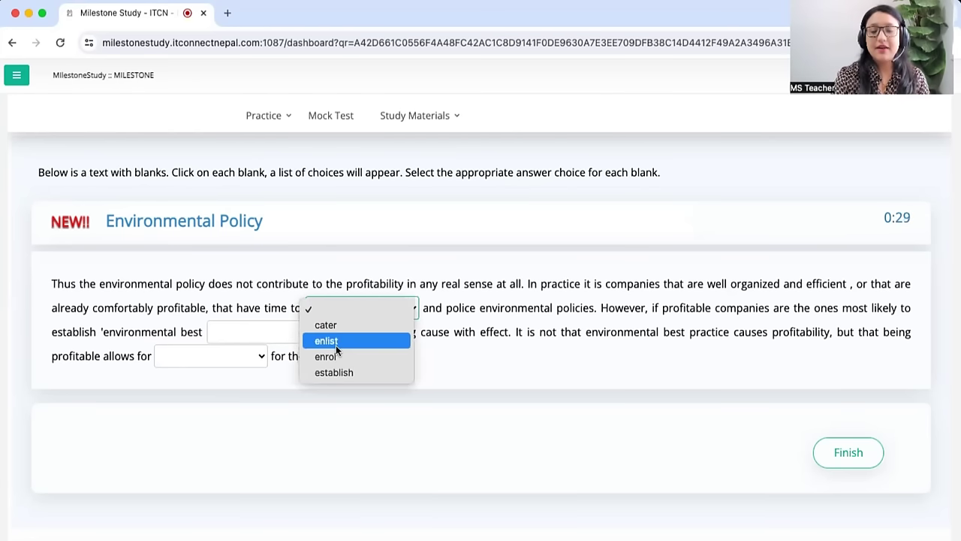
{"action": "left_click", "coordinate": [335, 371]}
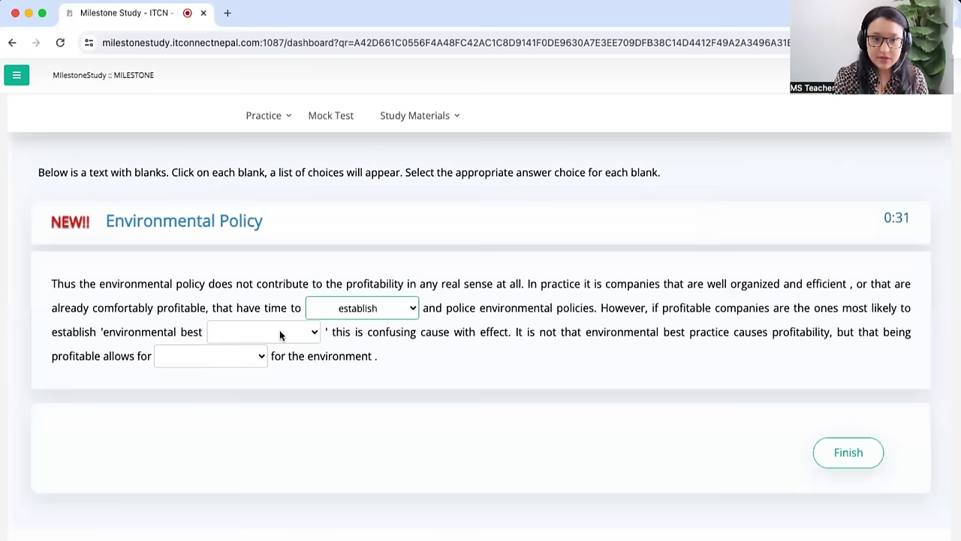
{"action": "left_click", "coordinate": [279, 331]}
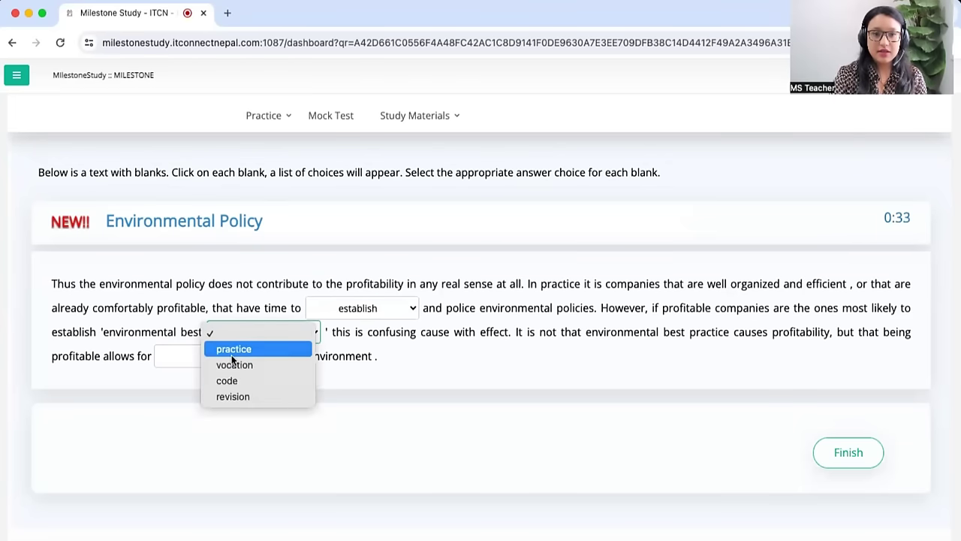
{"action": "left_click", "coordinate": [231, 351]}
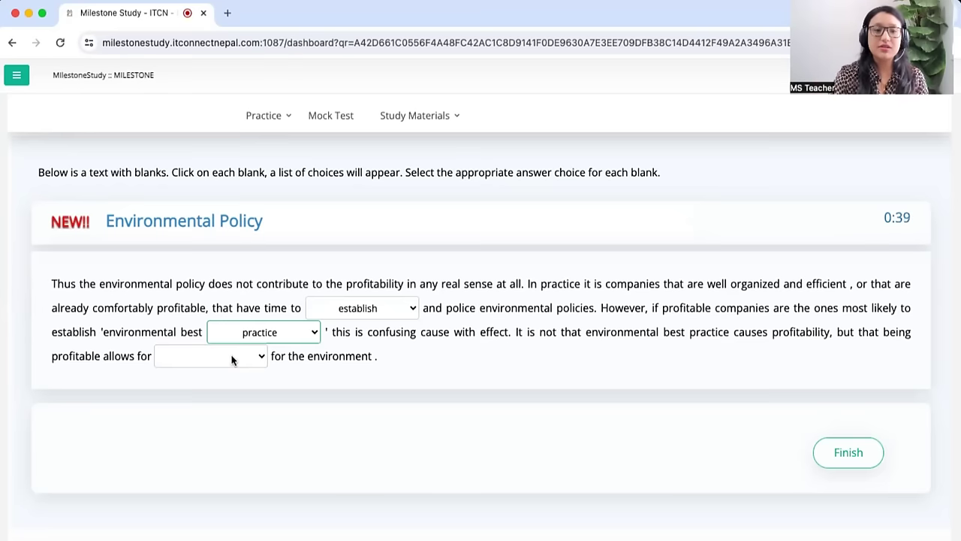
Step: Examine the answer choices offered for the three blanks in the Environmental Policy passage
{"action": "left_click", "coordinate": [232, 357]}
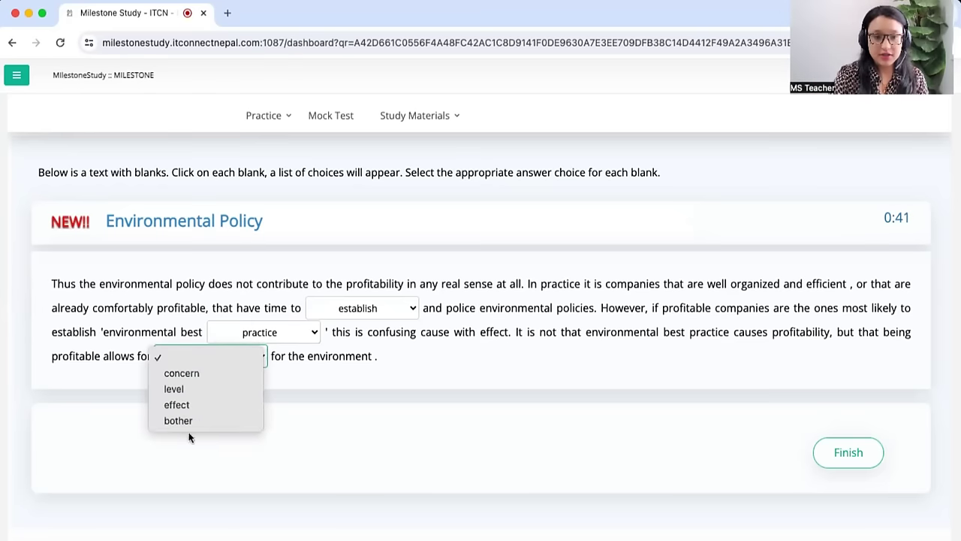
{"action": "left_click", "coordinate": [235, 465]}
{"action": "left_click", "coordinate": [301, 330]}
{"action": "left_click", "coordinate": [250, 436]}
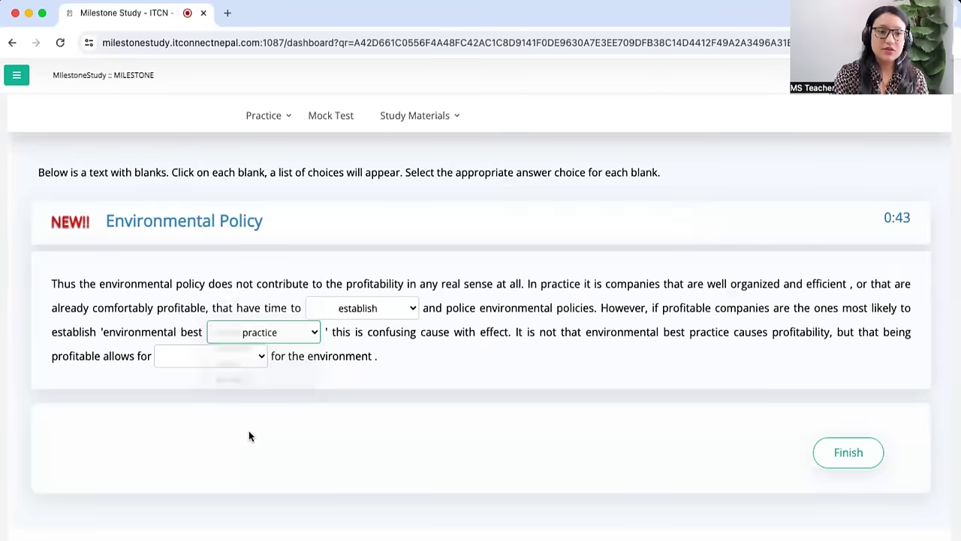
{"action": "left_click", "coordinate": [108, 265]}
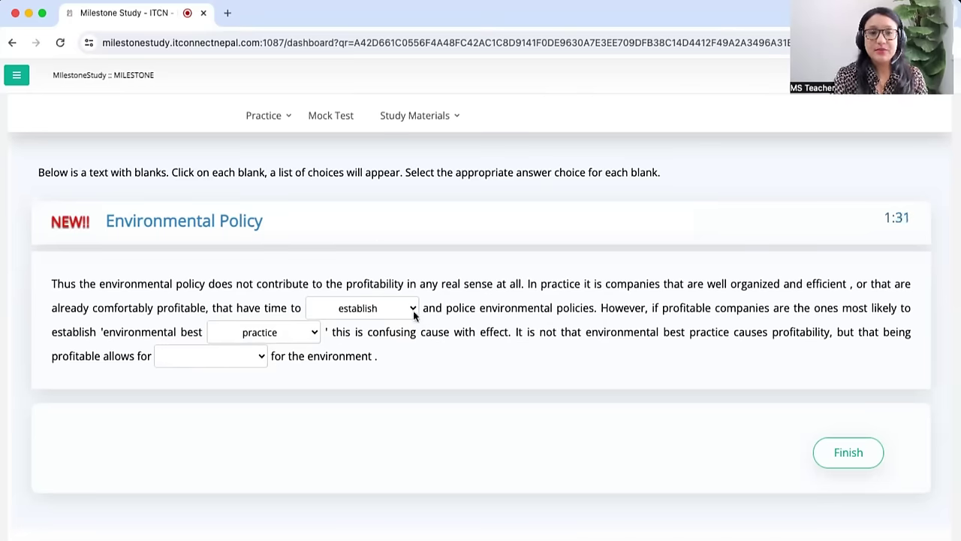
{"action": "left_click", "coordinate": [361, 308]}
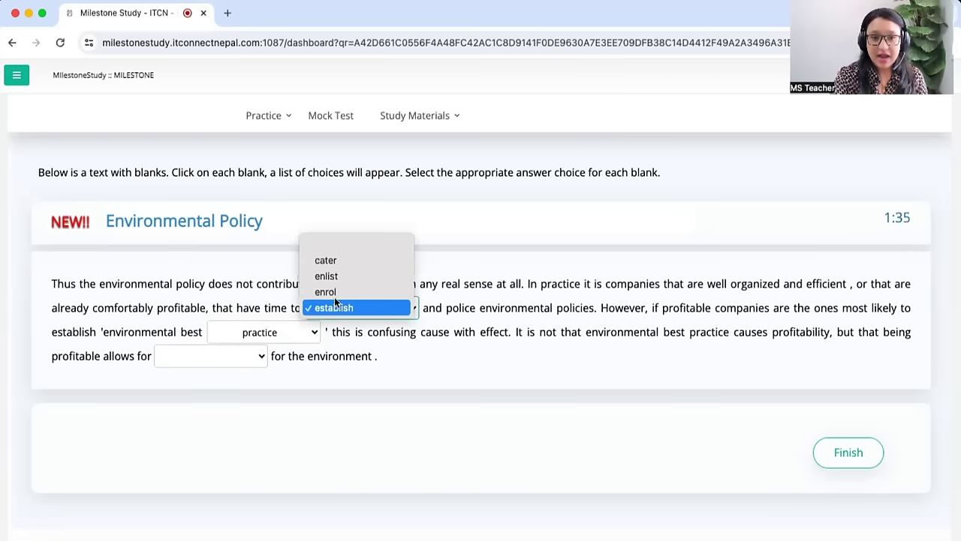
{"action": "left_click", "coordinate": [407, 396]}
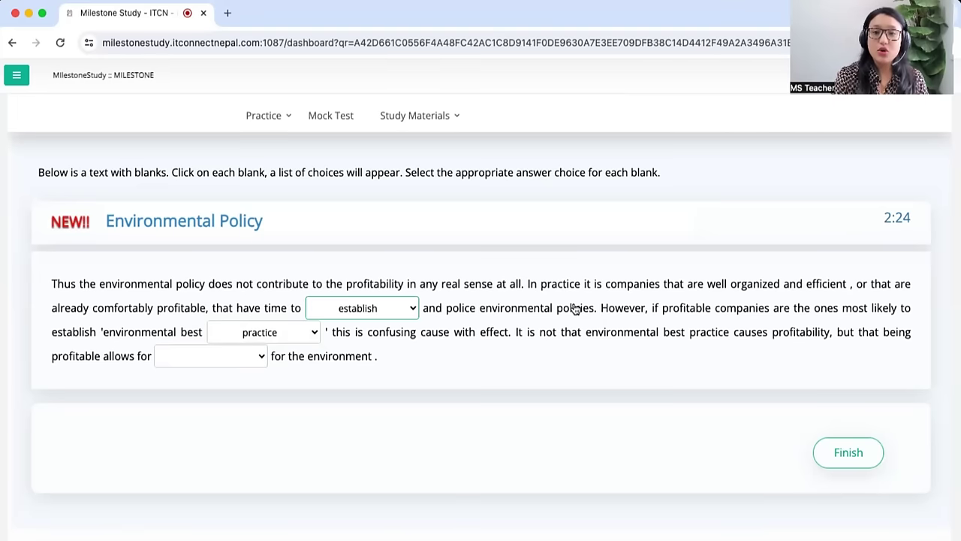
{"action": "left_click", "coordinate": [380, 309]}
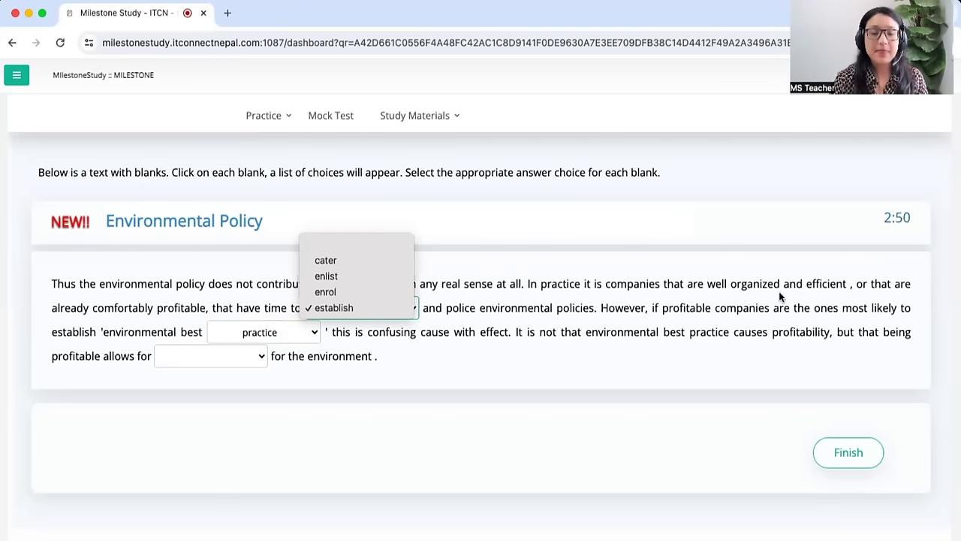
{"action": "left_click", "coordinate": [413, 315]}
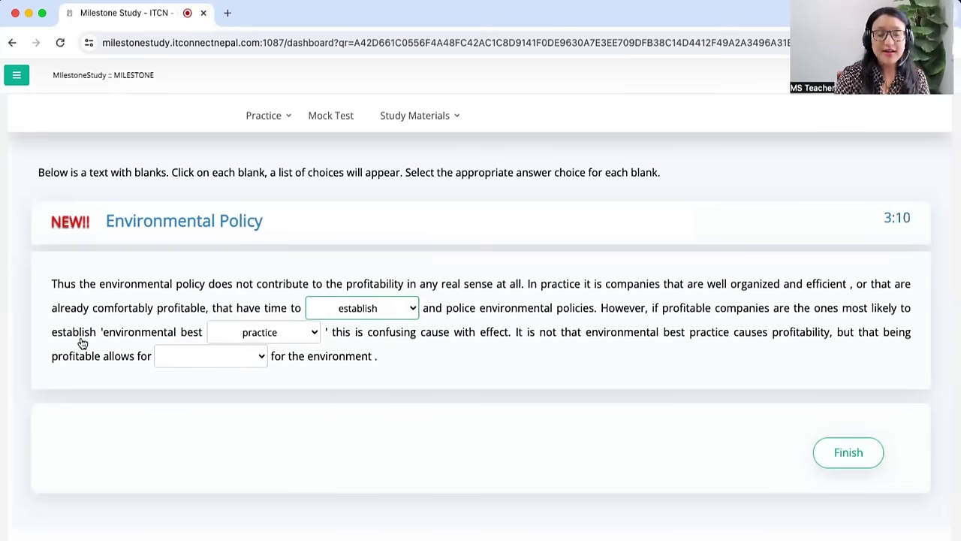
{"action": "left_click", "coordinate": [277, 337]}
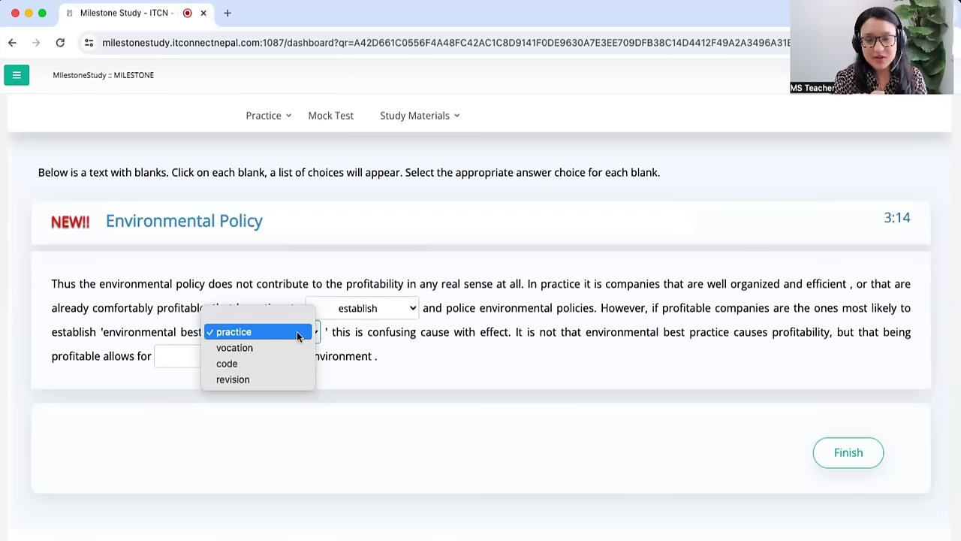
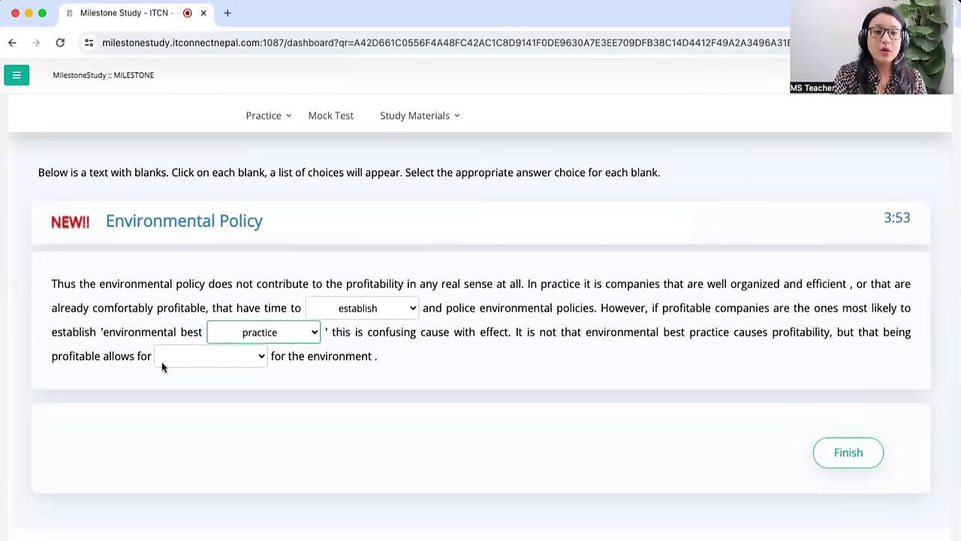
Step: Choose "concern" for the third Environmental Policy blank and submit the answers to review the score analysis
{"action": "left_click", "coordinate": [228, 364]}
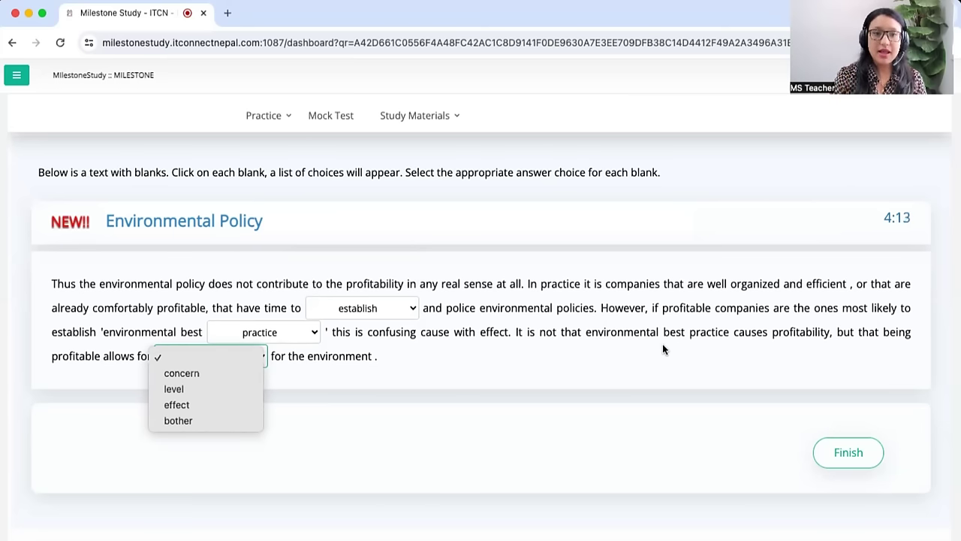
{"action": "left_click", "coordinate": [199, 373]}
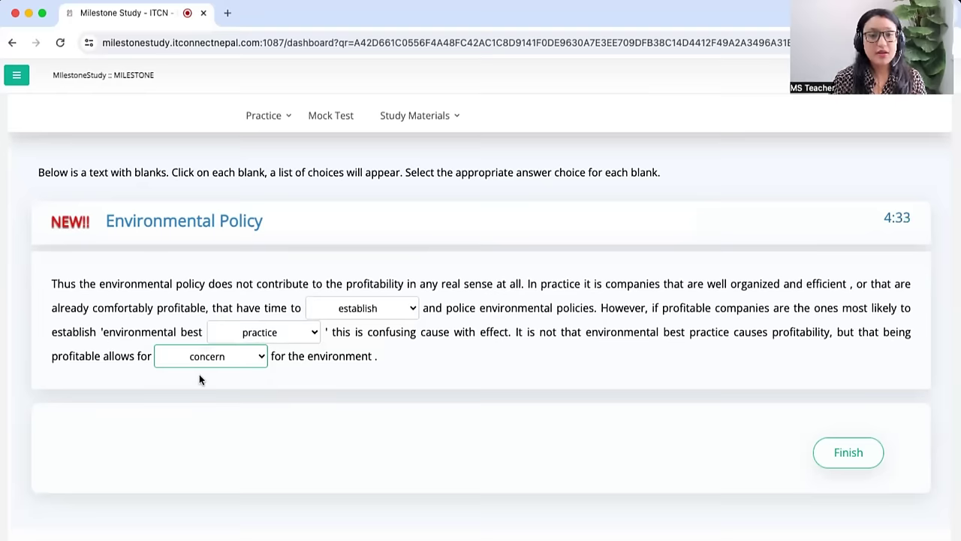
{"action": "left_click", "coordinate": [843, 464]}
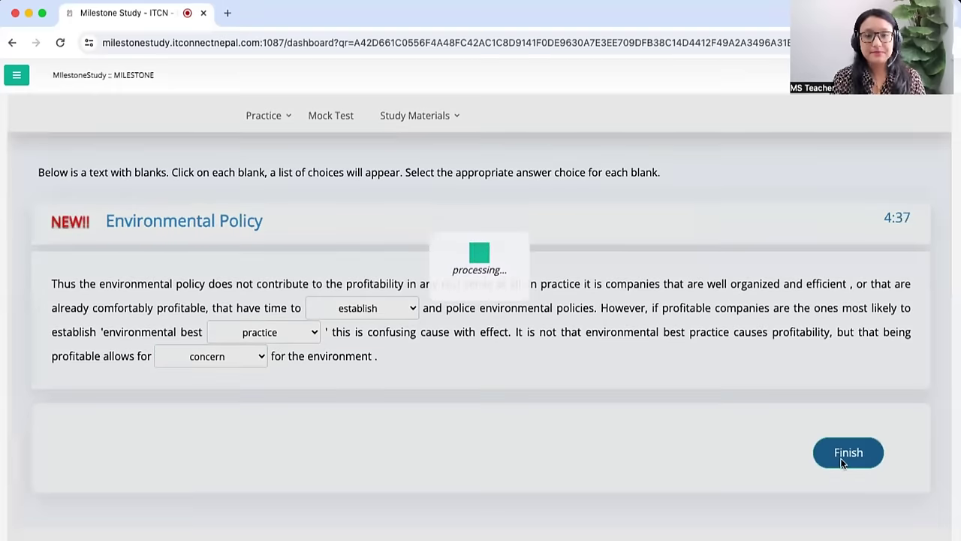
{"action": "scroll", "coordinate": [841, 463], "scroll_direction": "down", "scroll_amount": 3}
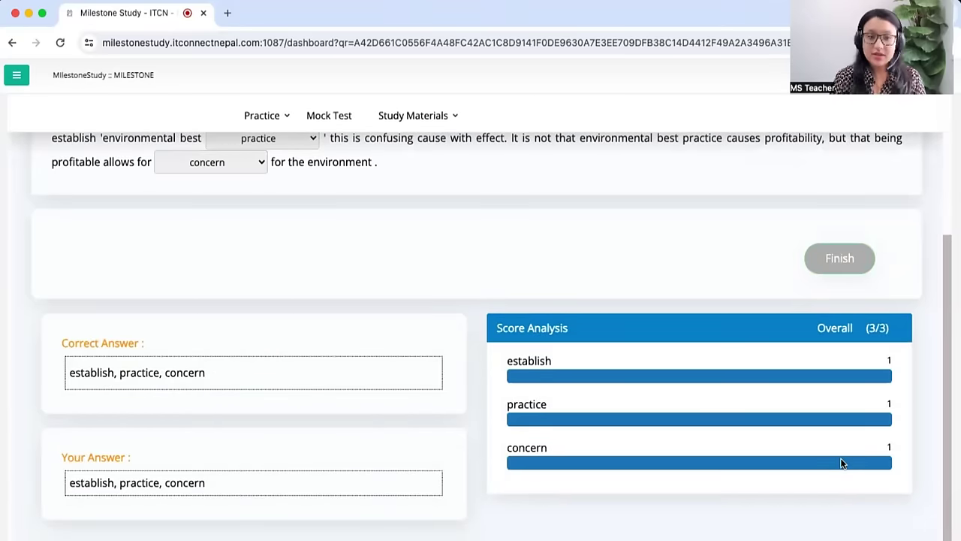
{"action": "scroll", "coordinate": [841, 461], "scroll_direction": "up", "scroll_amount": 4}
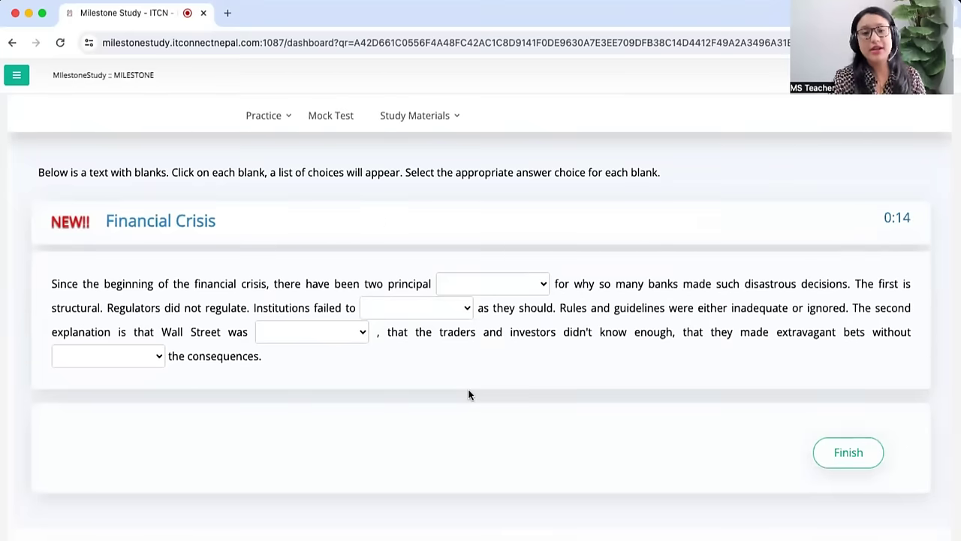
Step: Fill the first two blanks of the Financial Crisis passage with "explanations" and "function"
{"action": "left_click", "coordinate": [525, 277]}
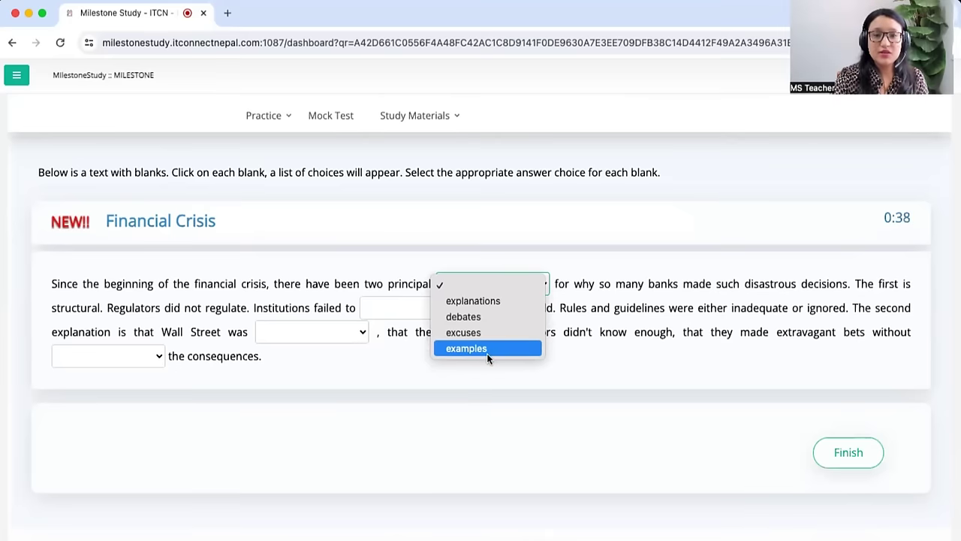
{"action": "left_click", "coordinate": [500, 301]}
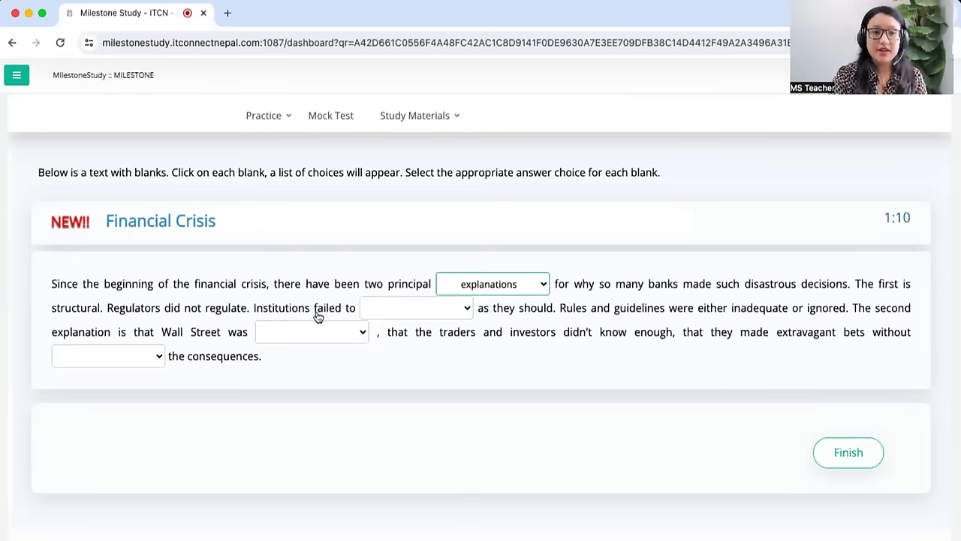
{"action": "left_click", "coordinate": [437, 309]}
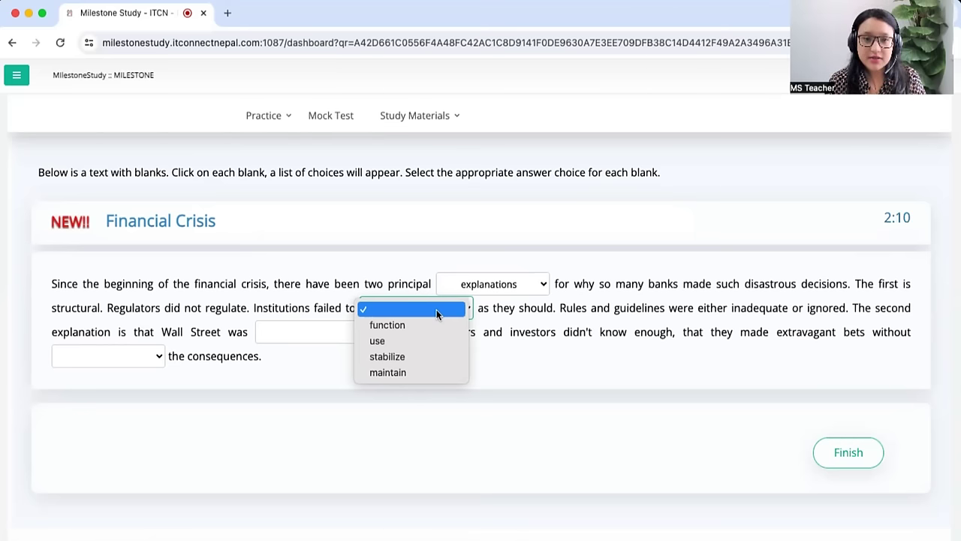
{"action": "left_click", "coordinate": [422, 324]}
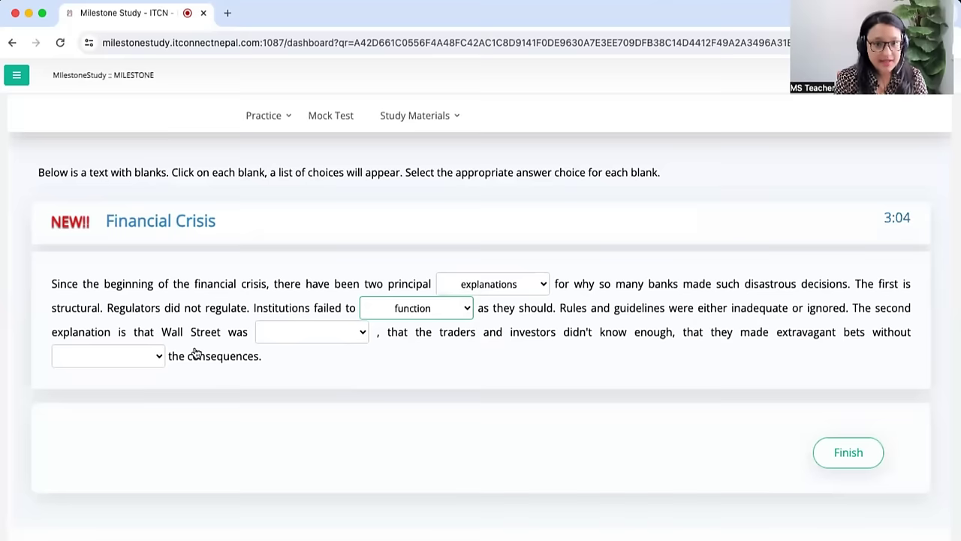
Step: Fill the last two Financial Crisis blanks with "incompetent" and "understanding", and submit the answers
{"action": "left_click", "coordinate": [283, 335]}
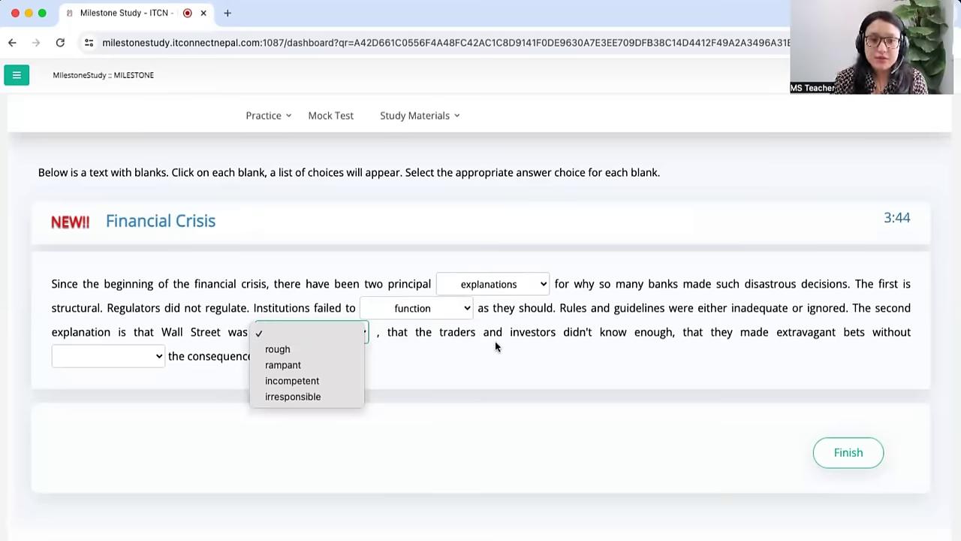
{"action": "left_click", "coordinate": [342, 381]}
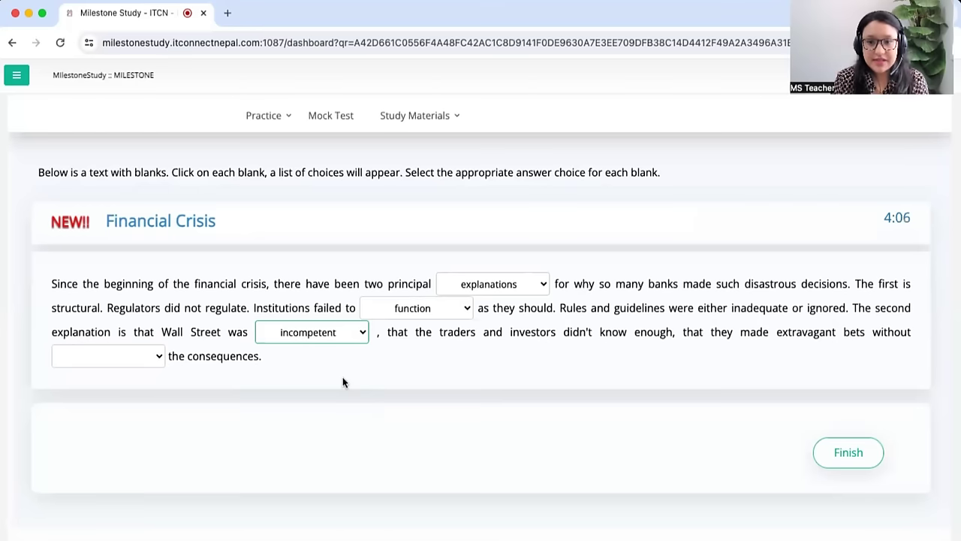
{"action": "left_click", "coordinate": [96, 365]}
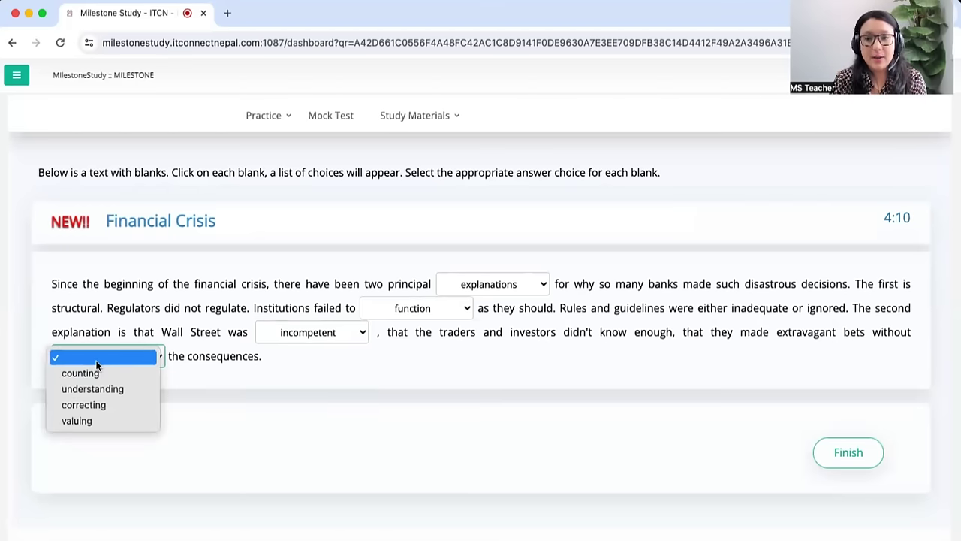
{"action": "left_click", "coordinate": [132, 389]}
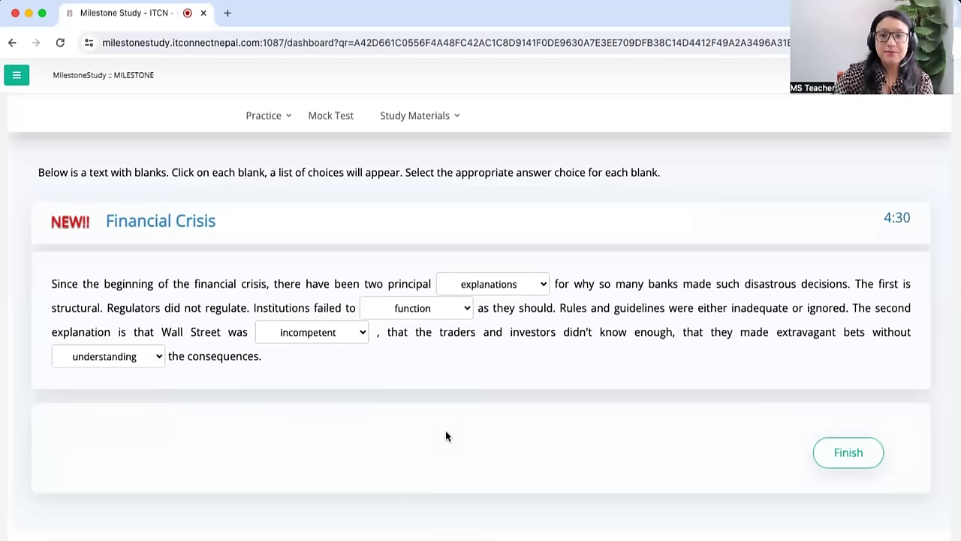
{"action": "left_click", "coordinate": [838, 456]}
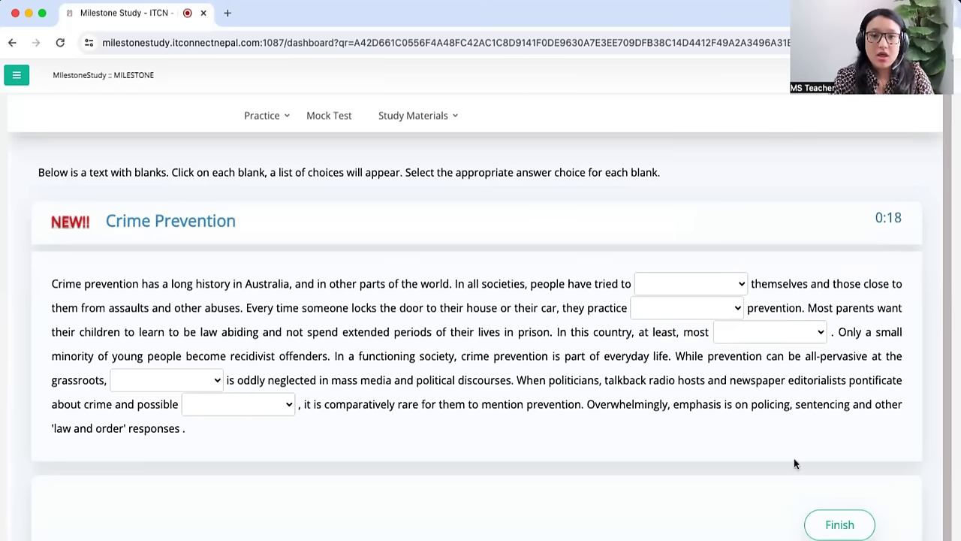
Step: Choose "protect" for the first blank of the Crime Prevention passage
{"action": "left_click", "coordinate": [700, 290]}
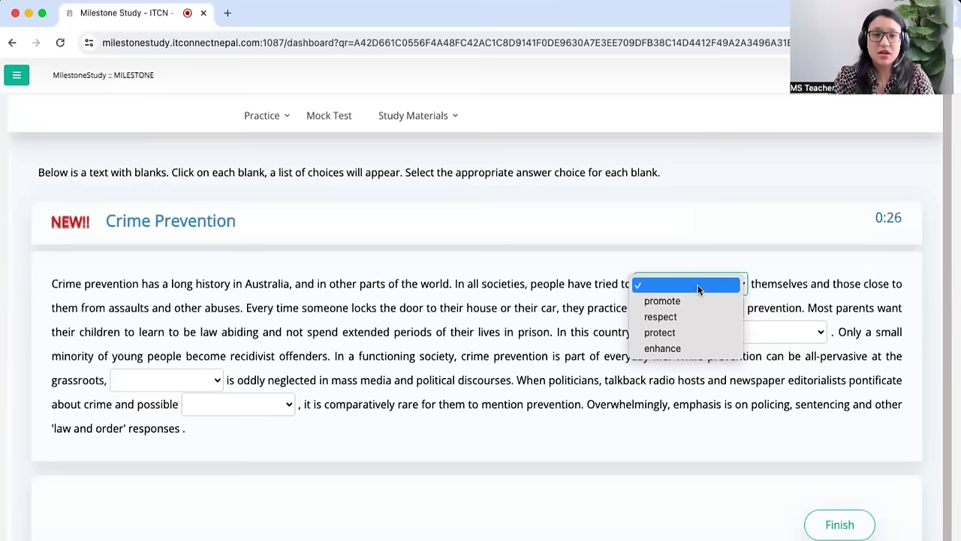
{"action": "left_click", "coordinate": [679, 330]}
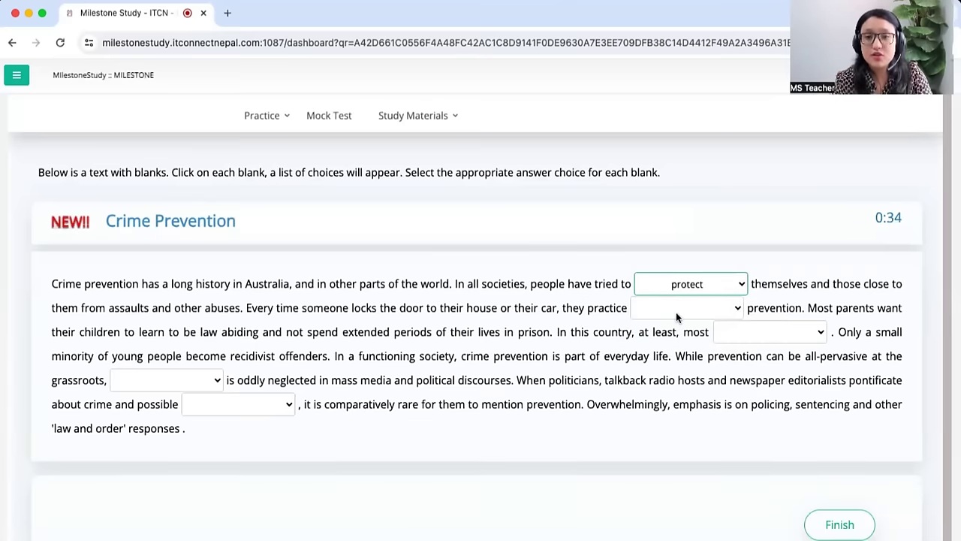
Step: Fill the second and third blanks of the Crime Prevention passage with "a form of" and "succeed"
{"action": "left_click", "coordinate": [676, 311]}
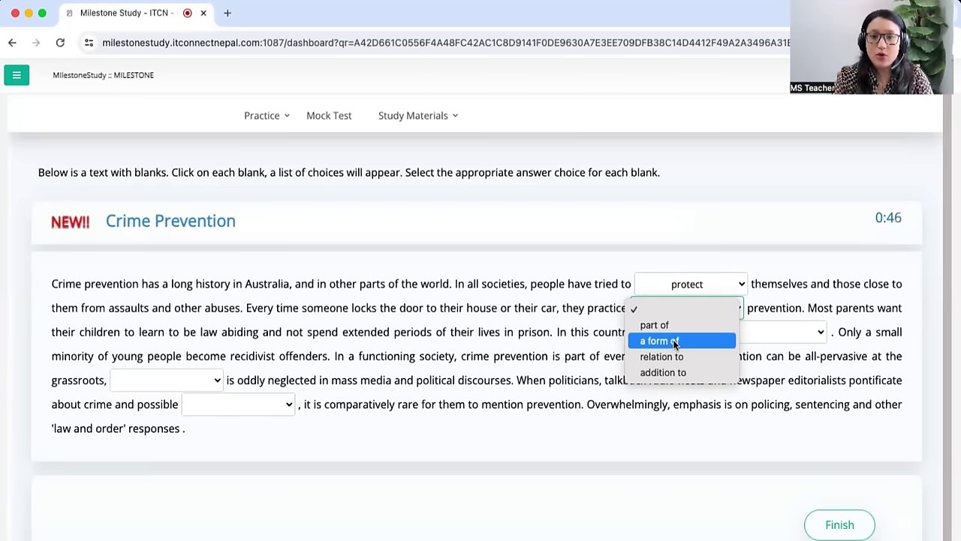
{"action": "left_click", "coordinate": [672, 339]}
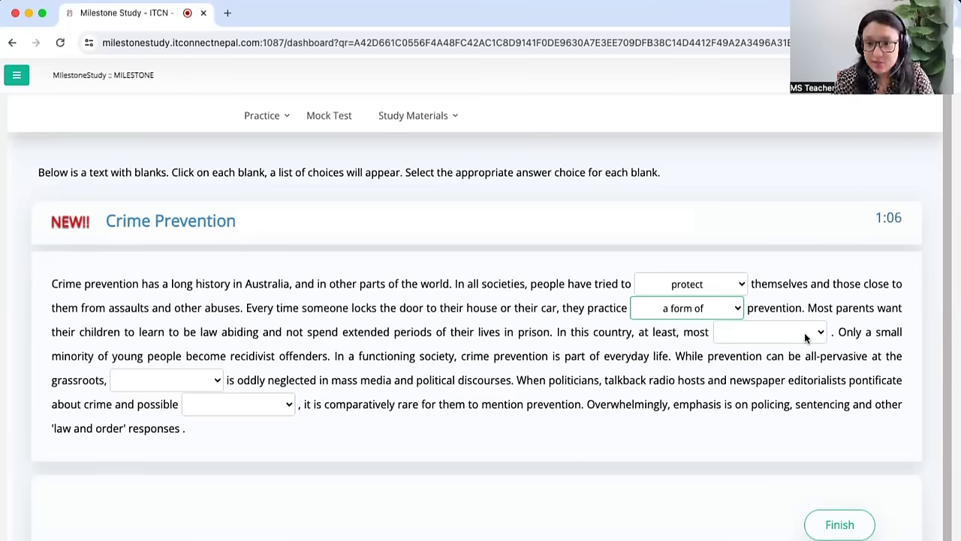
{"action": "left_click", "coordinate": [804, 333]}
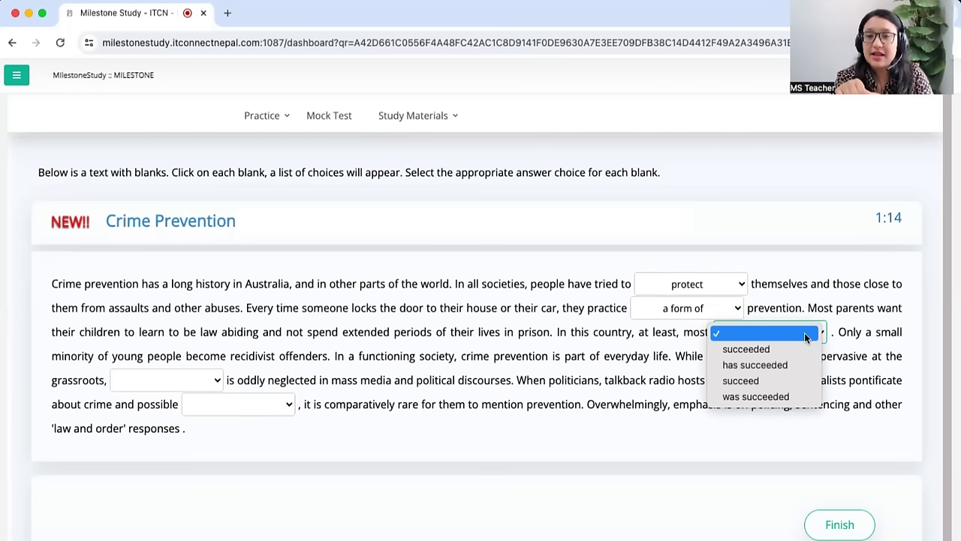
{"action": "left_click", "coordinate": [773, 381]}
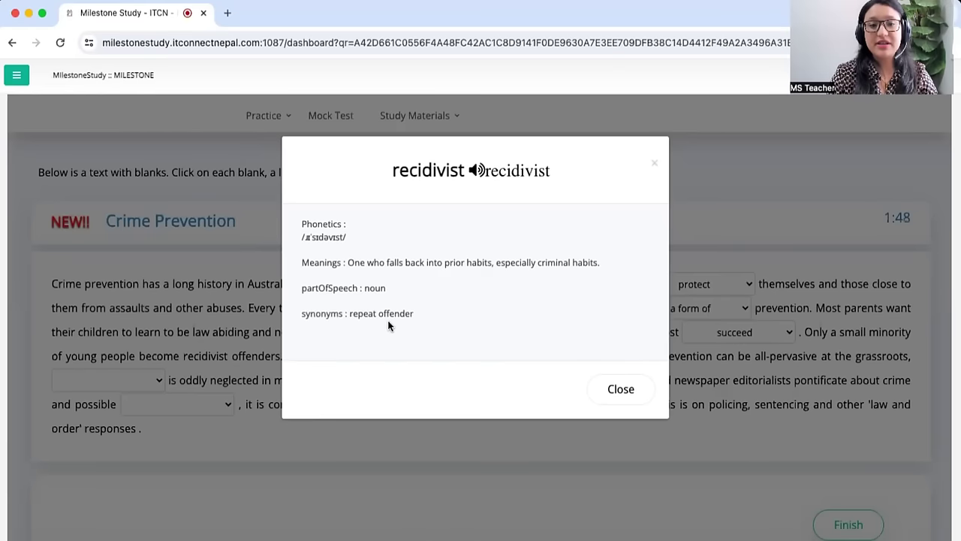
Step: Look up the meaning of "recidivist" in the Crime Prevention passage and close the definition
{"action": "left_click", "coordinate": [591, 389]}
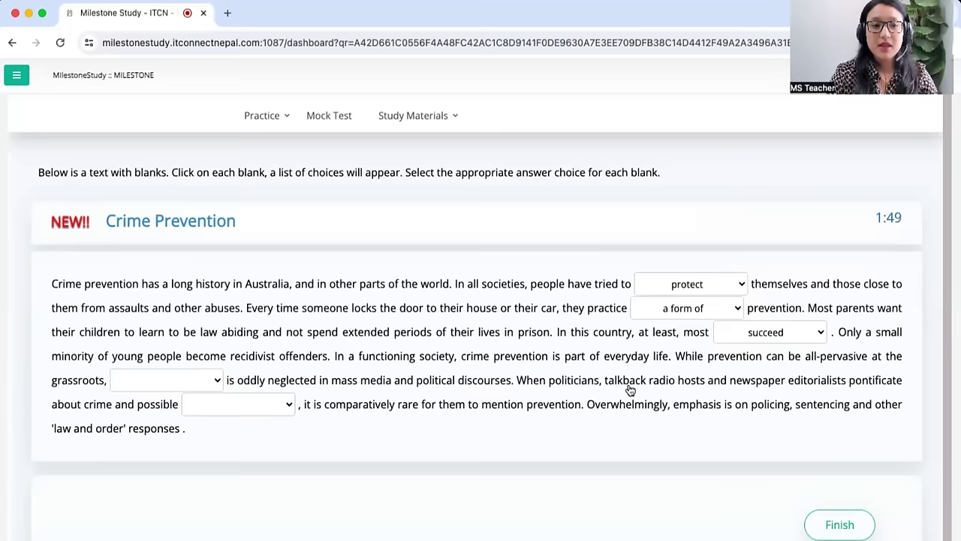
{"action": "double_click", "coordinate": [265, 358]}
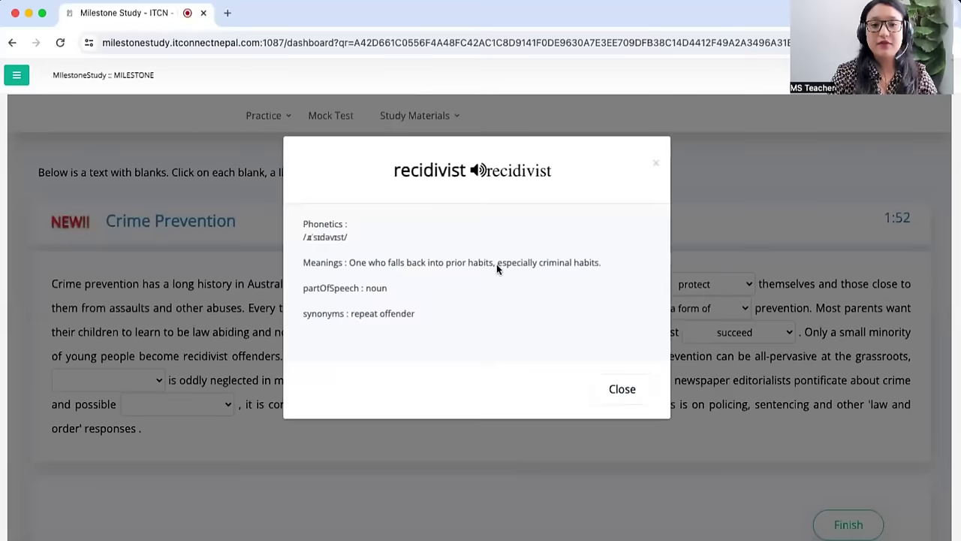
{"action": "left_click", "coordinate": [618, 388]}
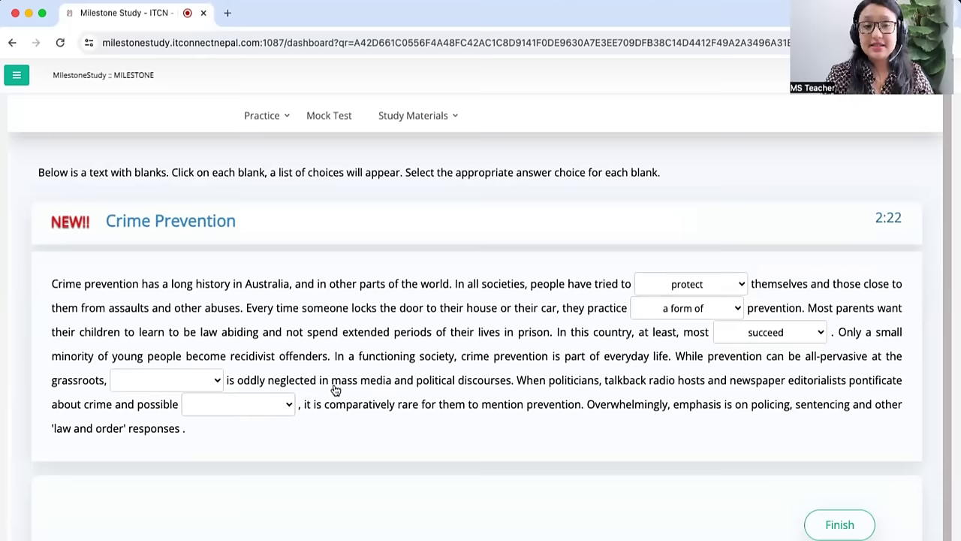
Step: Choose "it" for the fourth blank of the Crime Prevention passage
{"action": "left_click", "coordinate": [181, 380]}
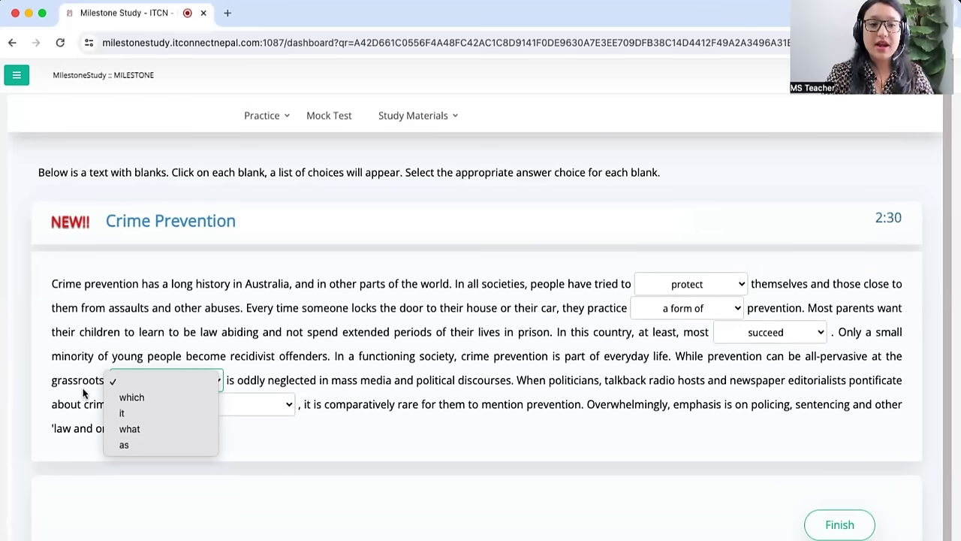
{"action": "left_click", "coordinate": [151, 413]}
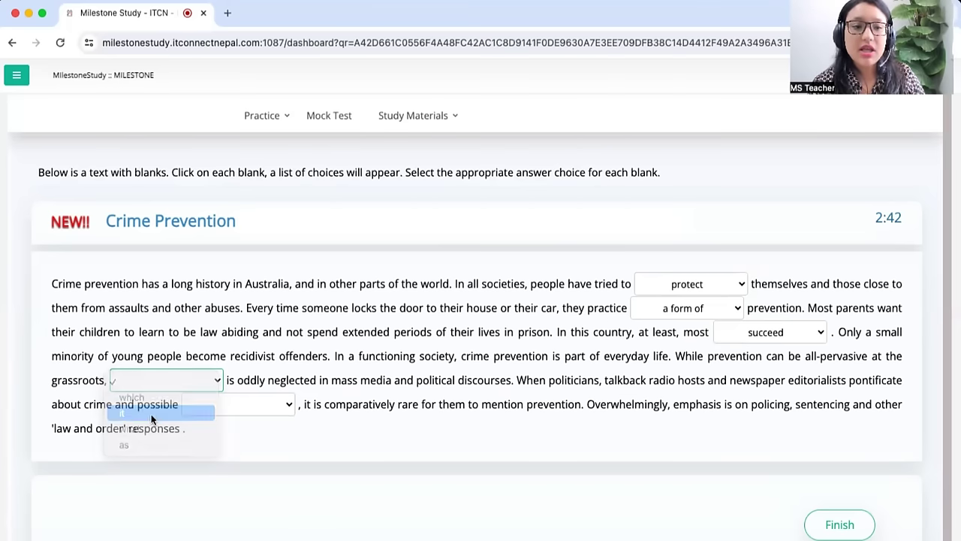
{"action": "left_click", "coordinate": [272, 460]}
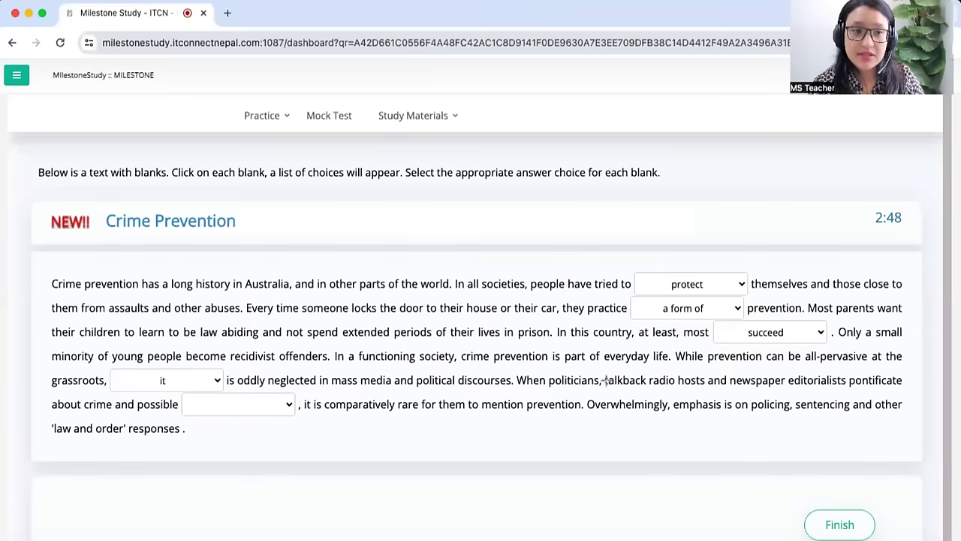
Step: Underline in red the clauses "prevention can be all-pervasive at the grassroots" and "it is oddly neglected in mass media and political discourses"
{"action": "mouse_move", "coordinate": [709, 364]}
{"action": "left_mouse_down"}
{"action": "mouse_move", "coordinate": [938, 365]}
{"action": "mouse_move", "coordinate": [905, 365]}
{"action": "left_mouse_up"}
{"action": "left_click_drag", "start_coordinate": [50, 384], "coordinate": [106, 386]}
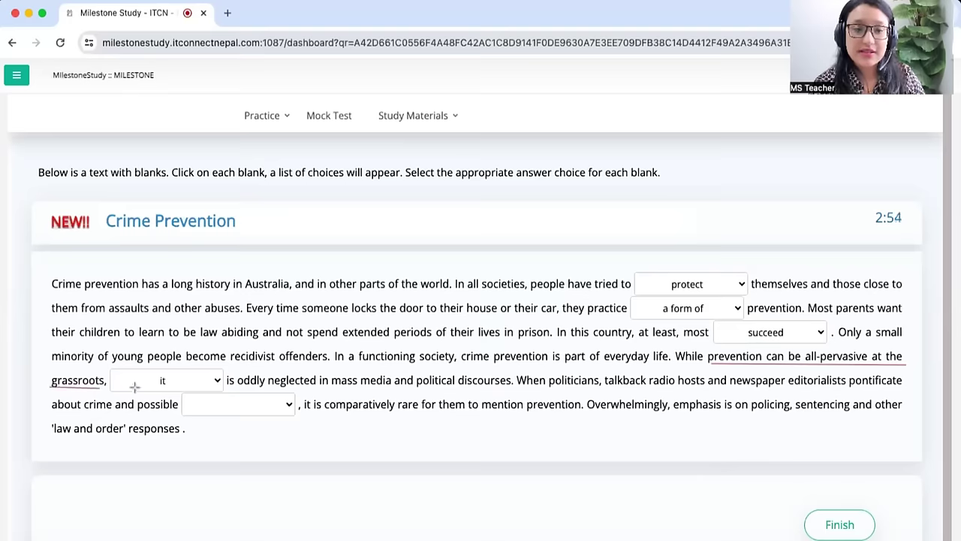
{"action": "left_click_drag", "start_coordinate": [350, 390], "coordinate": [510, 385]}
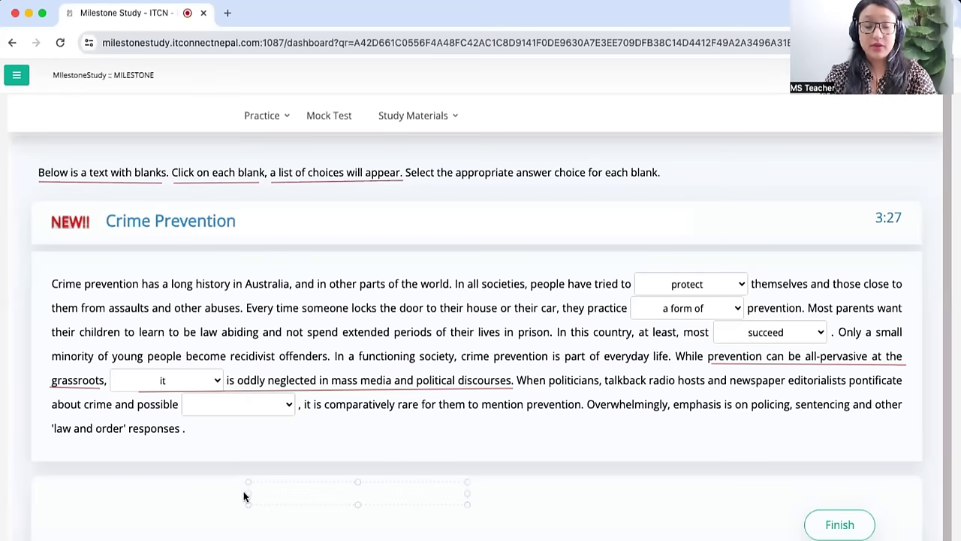
Step: Add a text annotation below the start of the passage reading "I drive a car."
{"action": "left_click", "coordinate": [254, 492]}
{"action": "left_click_drag", "start_coordinate": [292, 480], "coordinate": [107, 473]}
{"action": "type", "text": "I drive a car"}
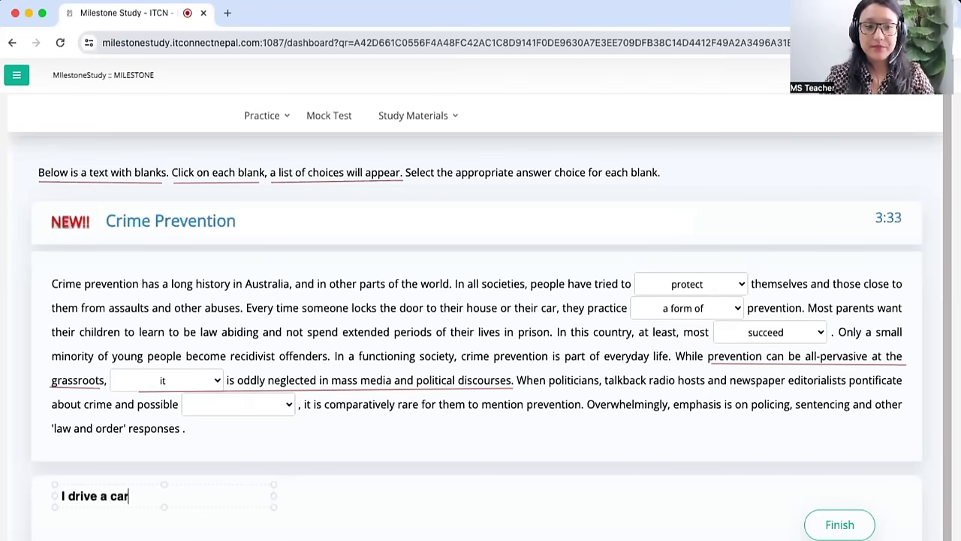
{"action": "type", "text": "."}
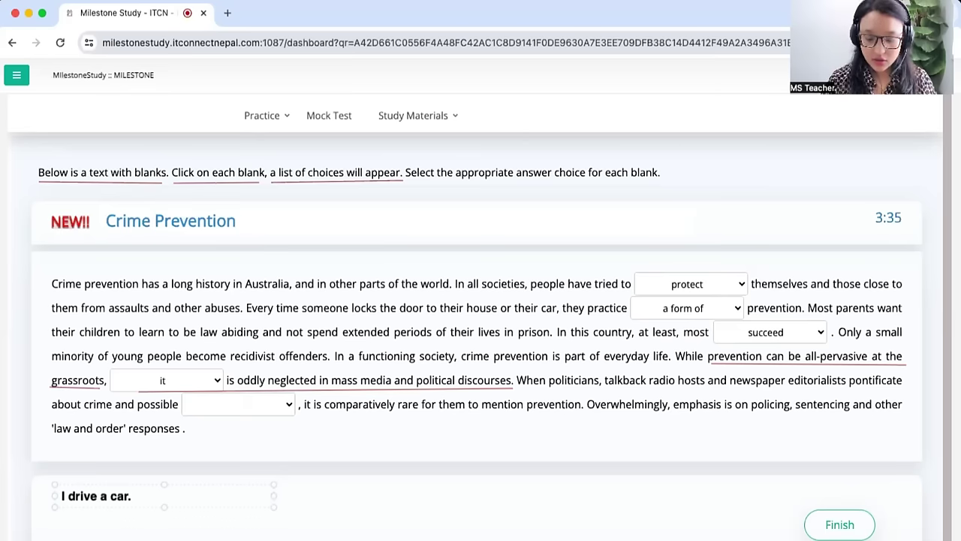
Step: Add "I had my lunch." as the second line of the example sentences annotation
{"action": "key", "text": "Return"}
{"action": "type", "text": "I eat lunch."}
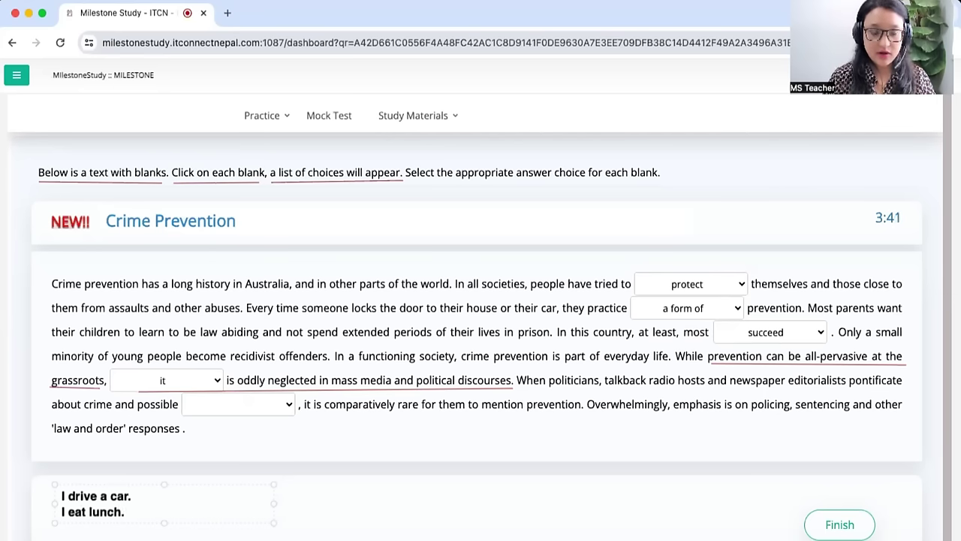
{"action": "key", "text": "BackSpace"}
{"action": "key", "text": "BackSpace"}
{"action": "key", "text": "BackSpace"}
{"action": "key", "text": "BackSpace"}
{"action": "key", "text": "BackSpace"}
{"action": "key", "text": "BackSpace"}
{"action": "key", "text": "BackSpace"}
{"action": "key", "text": "BackSpace"}
{"action": "key", "text": "BackSpace"}
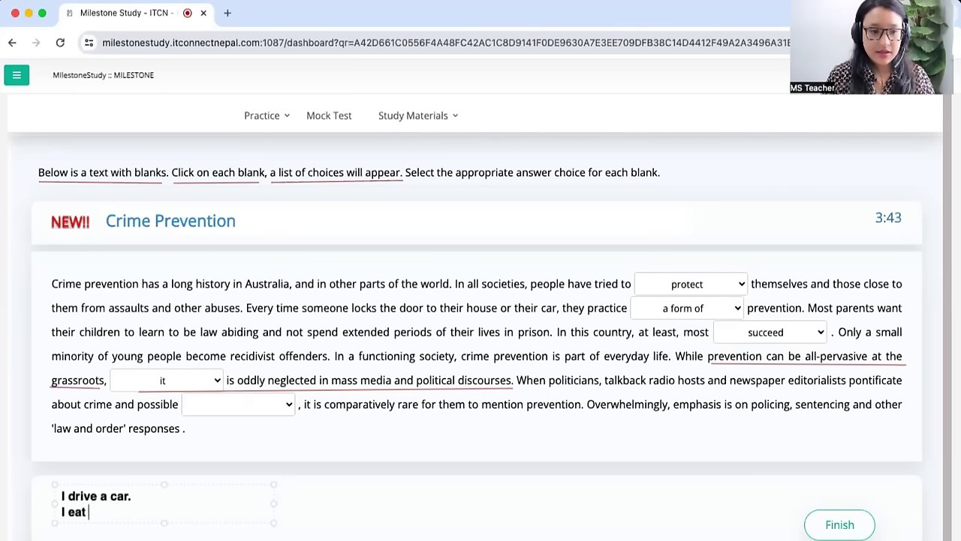
{"action": "type", "text": "had my lunch."}
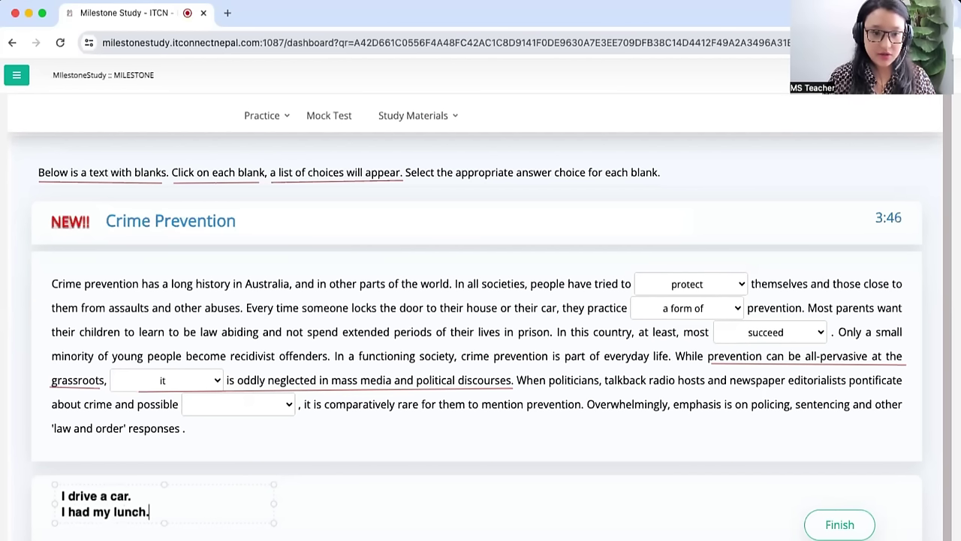
Step: Add the third example line "I like you because you are kind." and underline its clause "I like you" in red
{"action": "key", "text": "Return"}
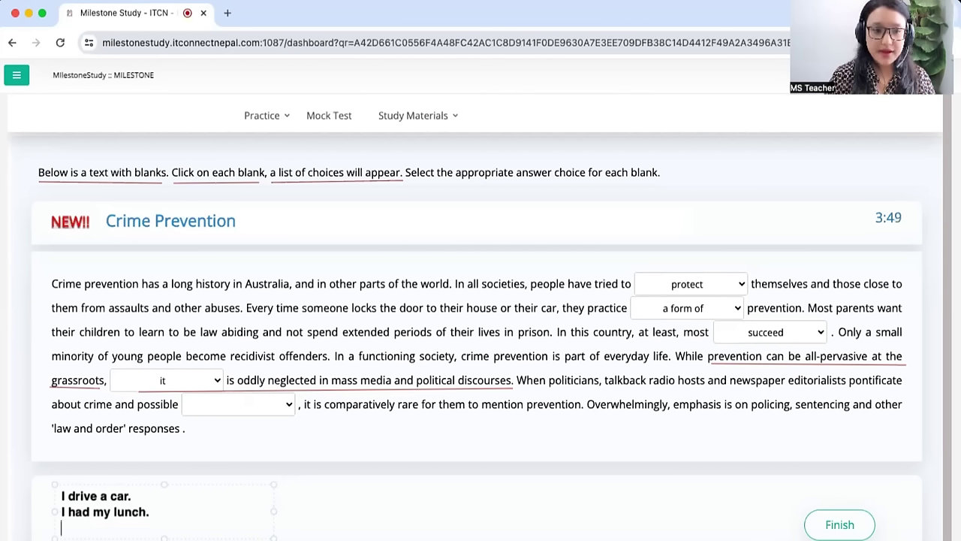
{"action": "type", "text": "I"}
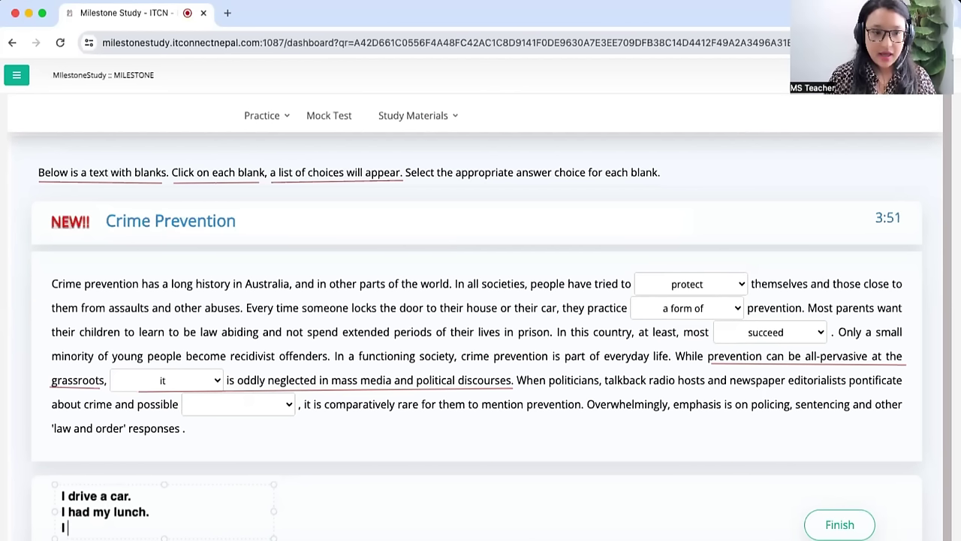
{"action": "type", "text": " like you"}
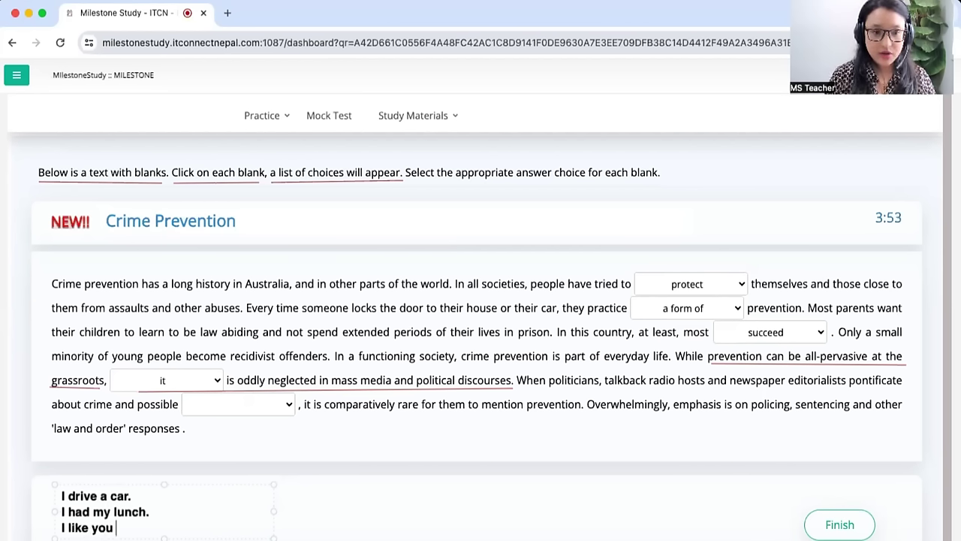
{"action": "type", "text": " because you are kind."}
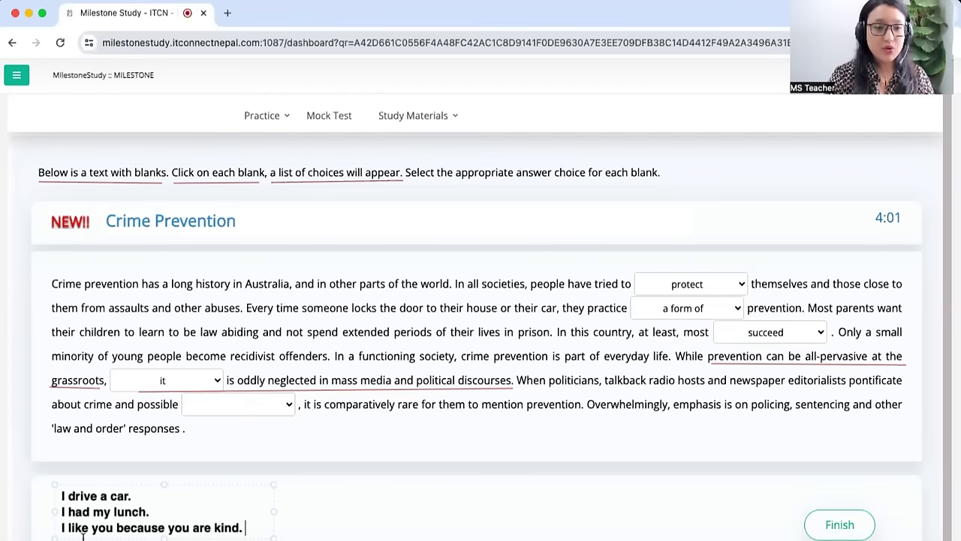
{"action": "left_click", "coordinate": [64, 216]}
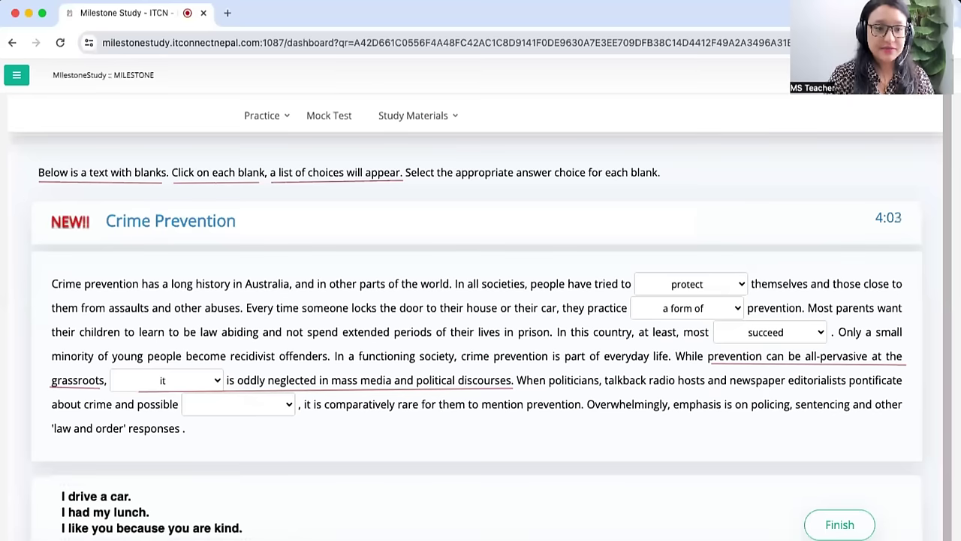
{"action": "left_click_drag", "start_coordinate": [57, 536], "coordinate": [113, 536]}
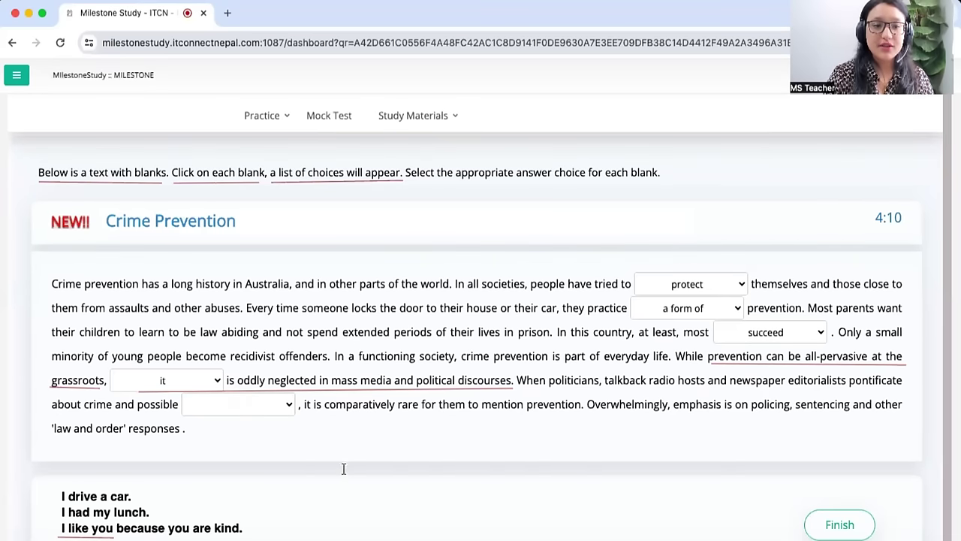
Step: Add a separate text annotation reading "While you are kind, your sister is not." and widen it to fit on one line
{"action": "left_click", "coordinate": [325, 493]}
{"action": "type", "text": "While"}
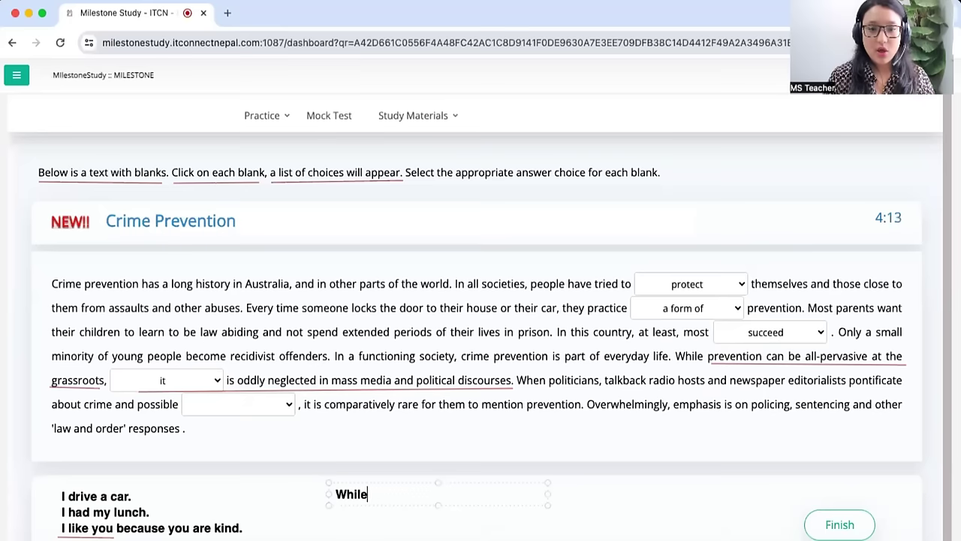
{"action": "type", "text": " you "}
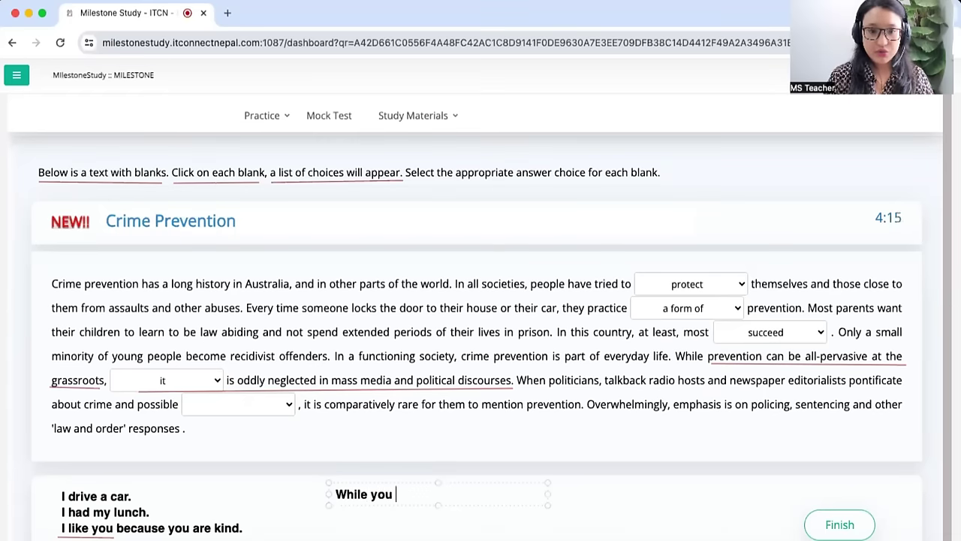
{"action": "type", "text": "are kind,"}
{"action": "key", "text": "BackSpace"}
{"action": "key", "text": "BackSpace"}
{"action": "key", "text": "BackSpace"}
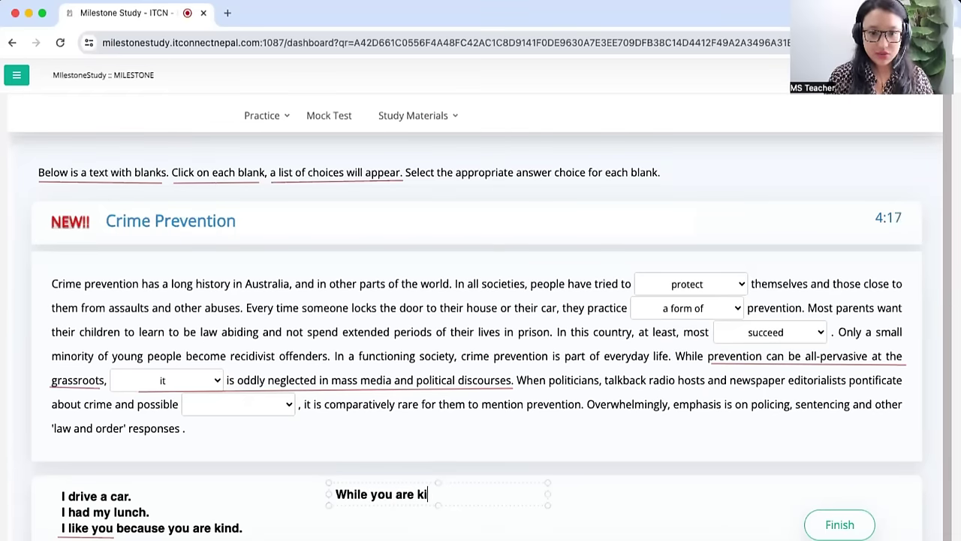
{"action": "type", "text": "nd, your s"}
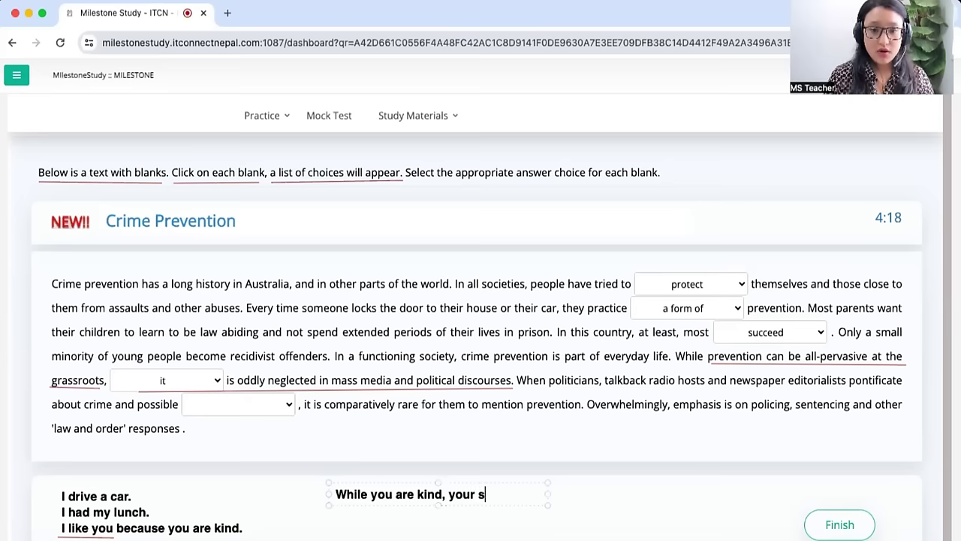
{"action": "type", "text": "ister is not."}
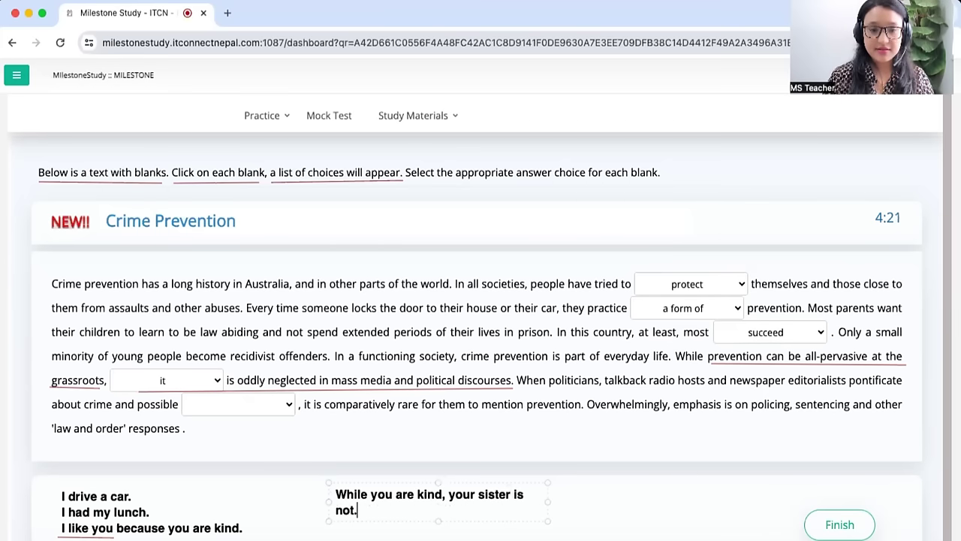
{"action": "left_click_drag", "start_coordinate": [548, 502], "coordinate": [659, 502]}
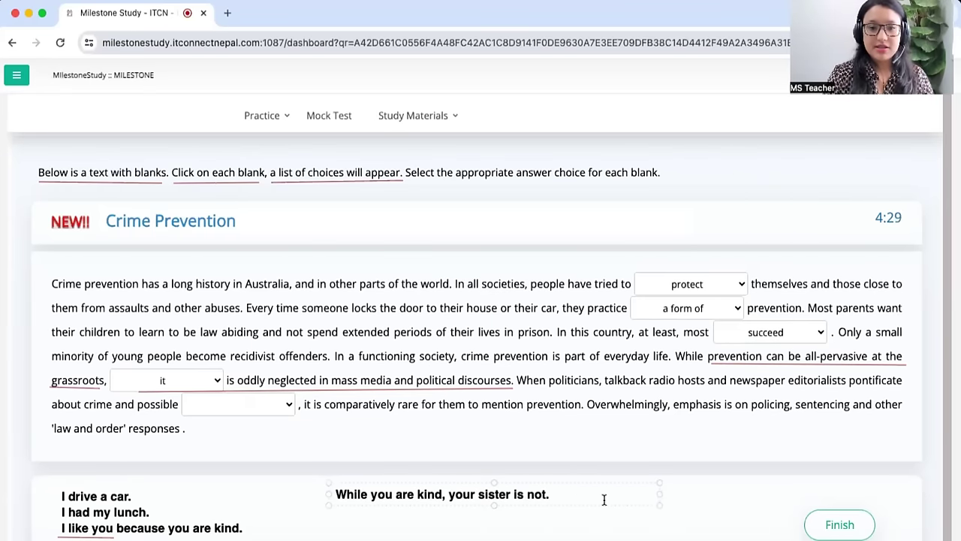
Step: Highlight "your sister" in the example sentence and review the fourth blank's word choices, keeping "it"
{"action": "left_click_drag", "start_coordinate": [449, 497], "coordinate": [440, 499]}
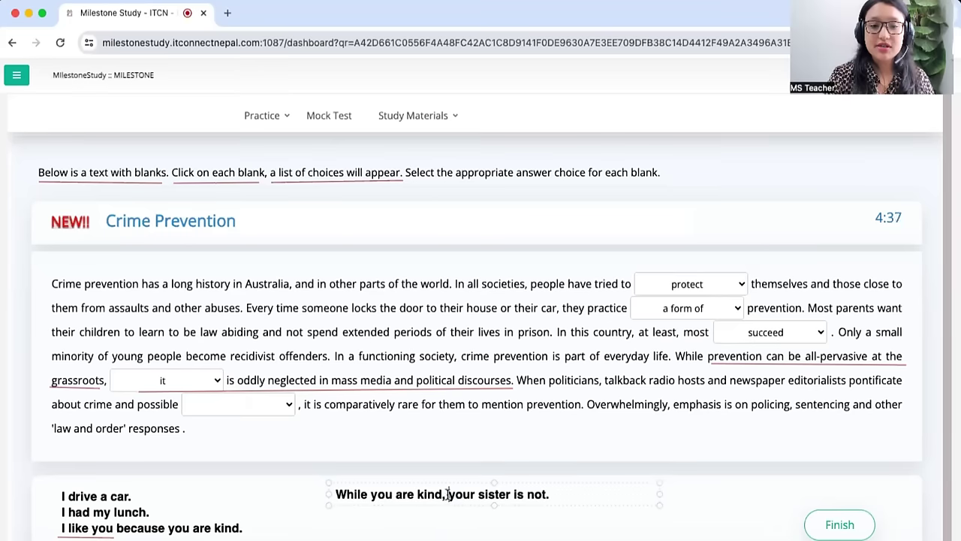
{"action": "left_click_drag", "start_coordinate": [448, 495], "coordinate": [513, 494]}
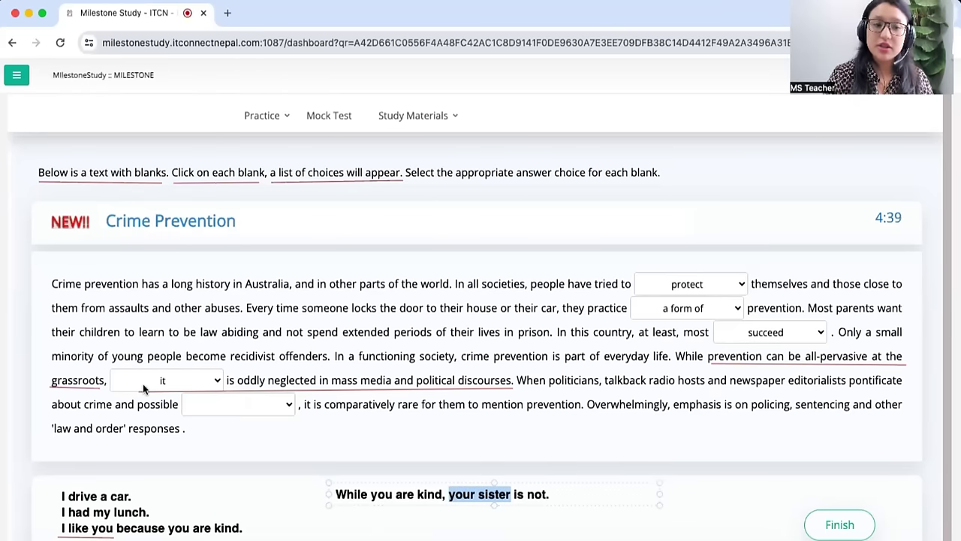
{"action": "left_click", "coordinate": [153, 380]}
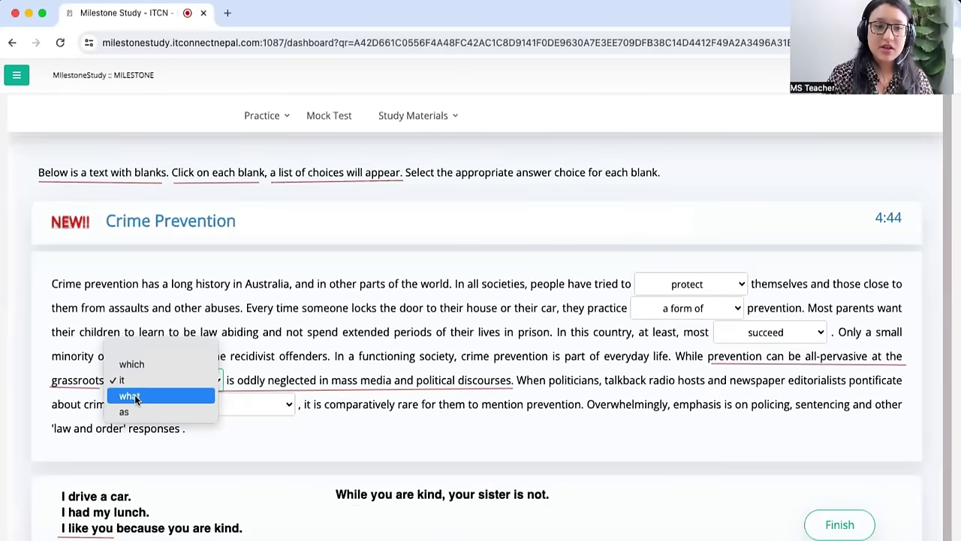
{"action": "left_click", "coordinate": [207, 457]}
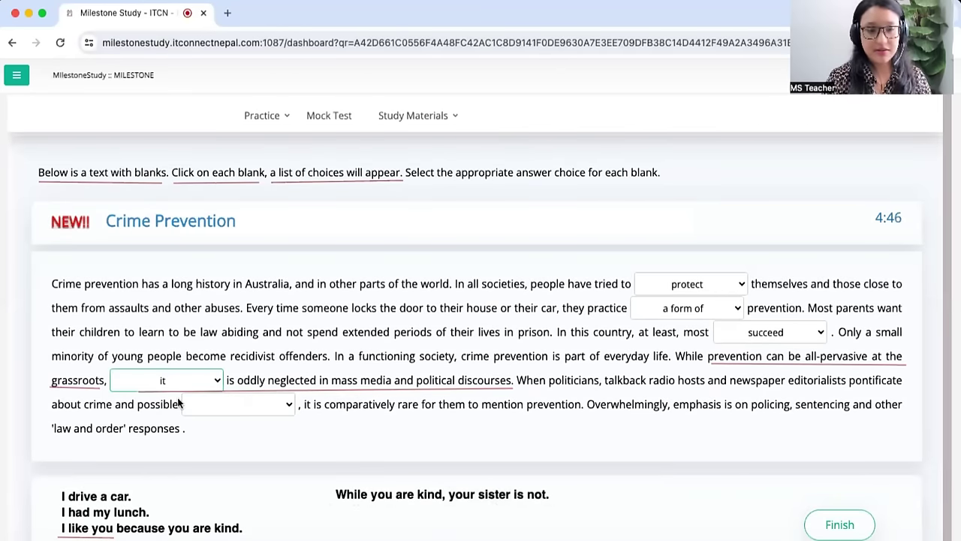
{"action": "left_click", "coordinate": [184, 429]}
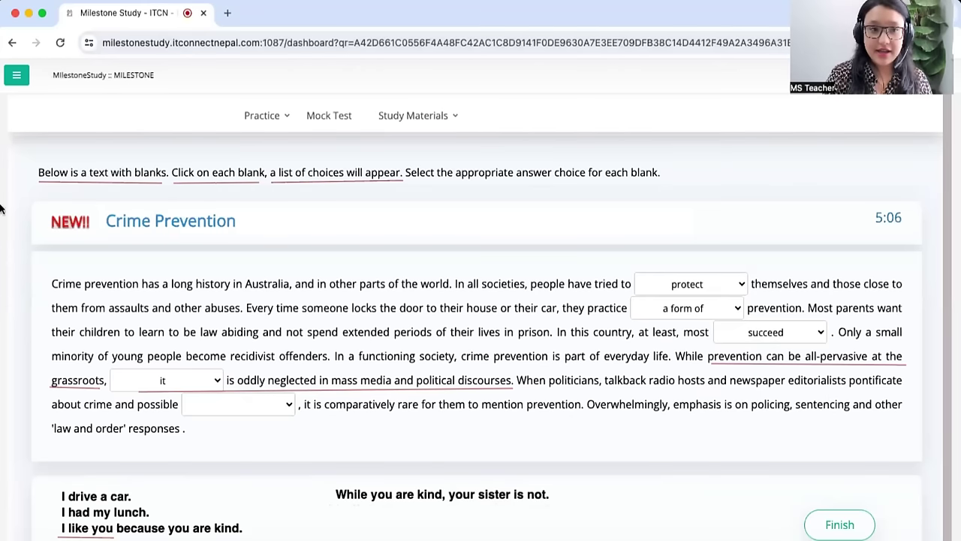
Step: Look up the meaning of "pontificate" in the Crime Prevention passage
{"action": "double_click", "coordinate": [873, 386]}
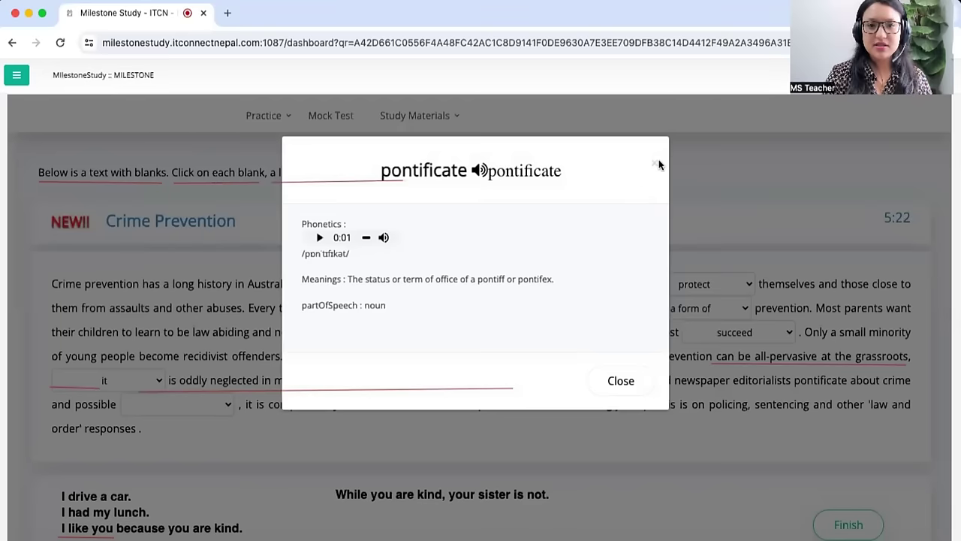
Step: Close the "pontificate" definition and fill the fifth Crime Prevention blank with "remedies", keeping it after reviewing the choices
{"action": "left_click", "coordinate": [621, 380]}
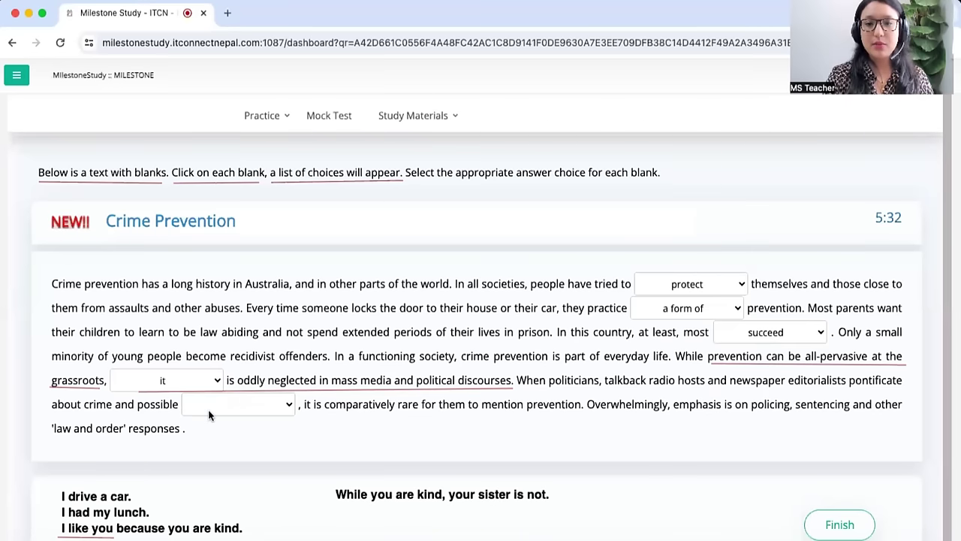
{"action": "left_click", "coordinate": [235, 410]}
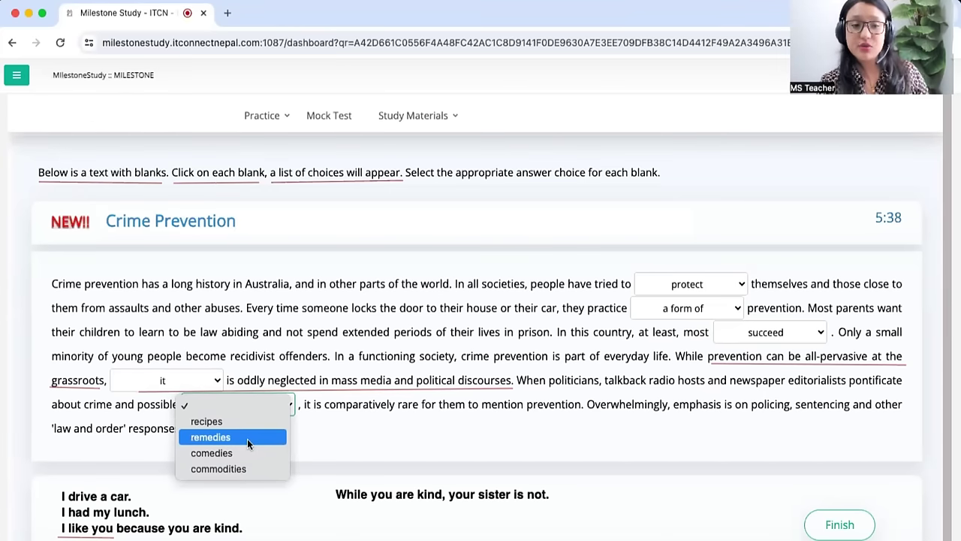
{"action": "left_click", "coordinate": [247, 439]}
{"action": "left_click", "coordinate": [307, 446]}
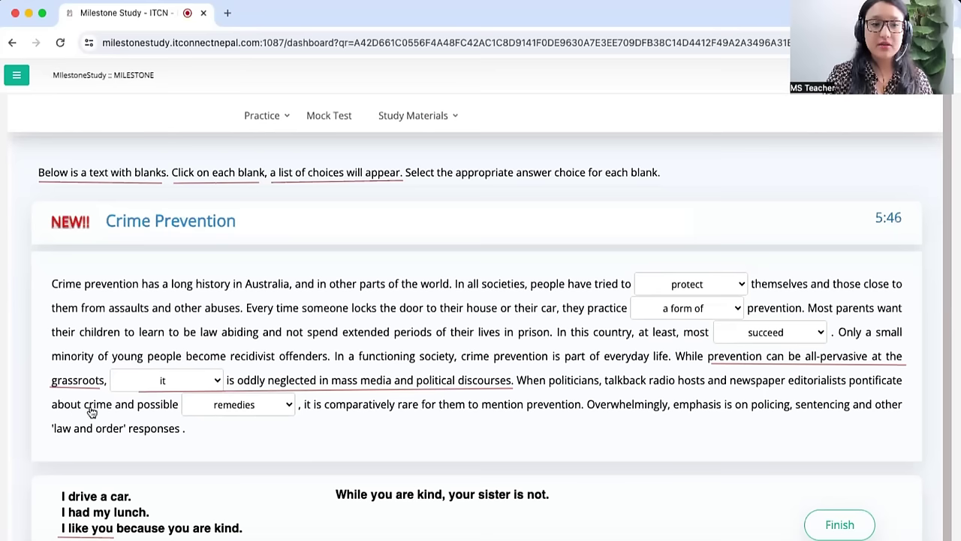
{"action": "left_click", "coordinate": [271, 410]}
{"action": "left_click", "coordinate": [336, 448]}
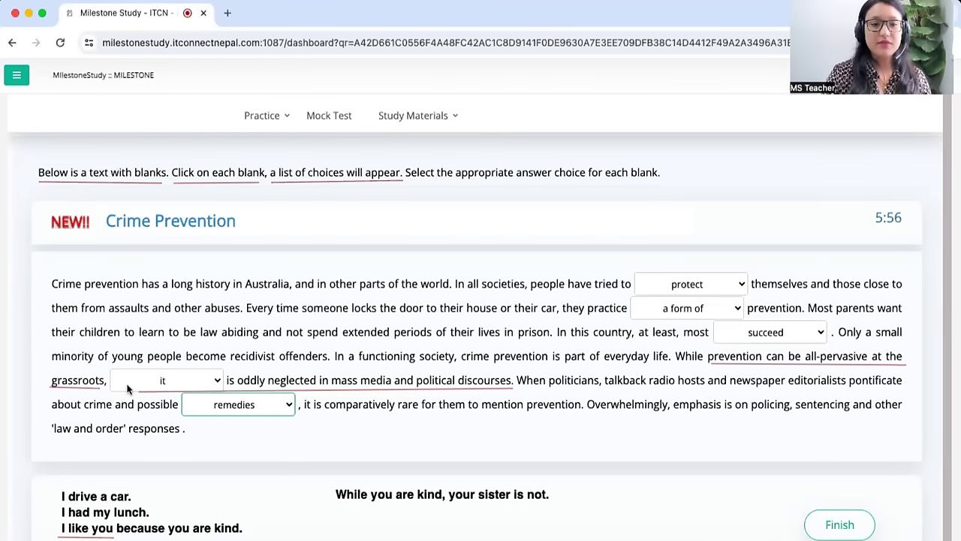
Step: Clear all drawn annotations from the screen and submit the Crime Prevention answers for scoring
{"action": "key", "text": "Escape"}
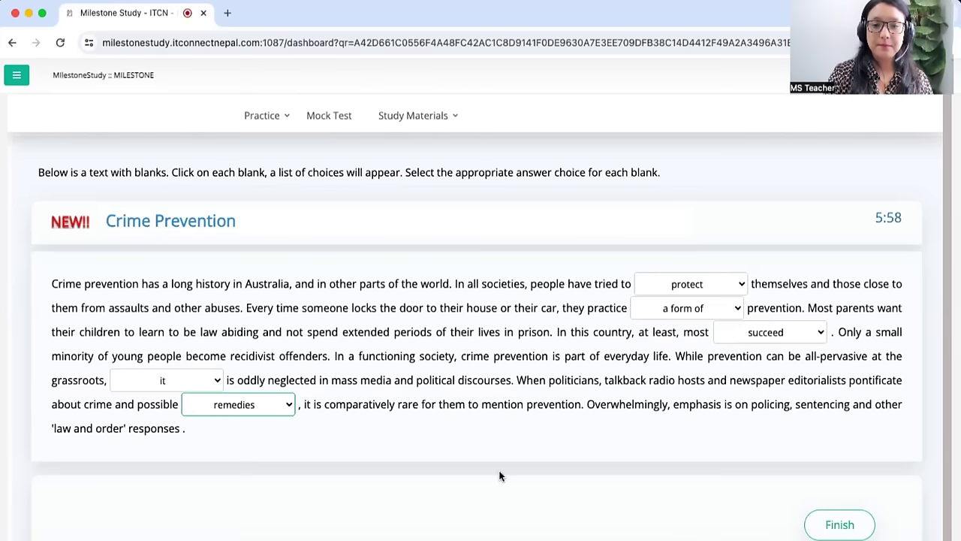
{"action": "left_click", "coordinate": [839, 524]}
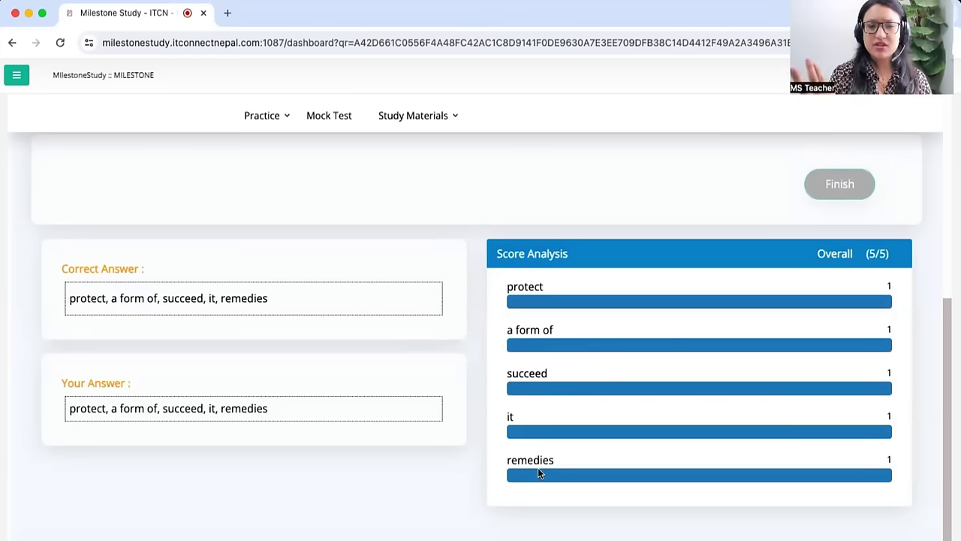
{"action": "scroll", "coordinate": [537, 472], "scroll_direction": "up", "scroll_amount": 1}
{"action": "scroll", "coordinate": [538, 475], "scroll_direction": "up", "scroll_amount": 5}
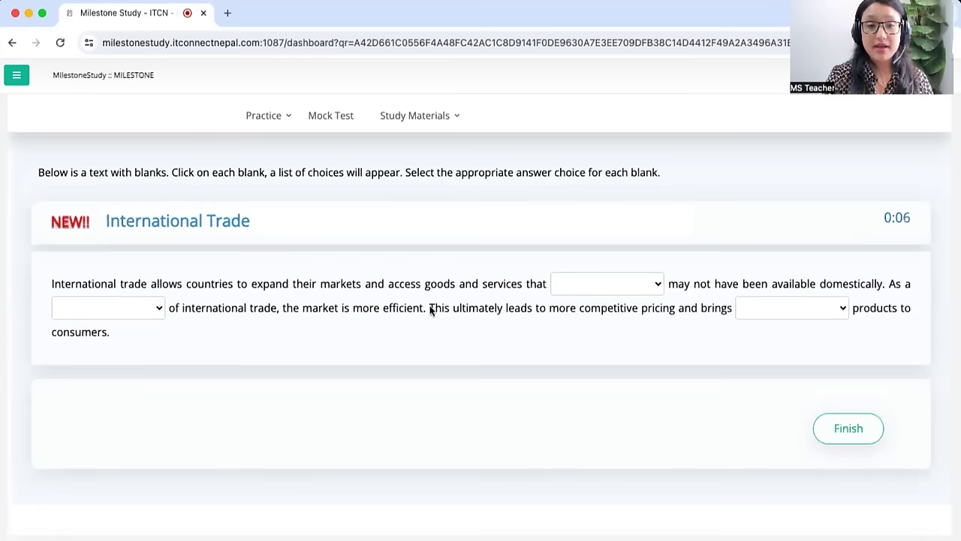
Step: Fill the three International Trade blanks with "otherwise", "result" and "cheaper", in that order
{"action": "left_click", "coordinate": [629, 280]}
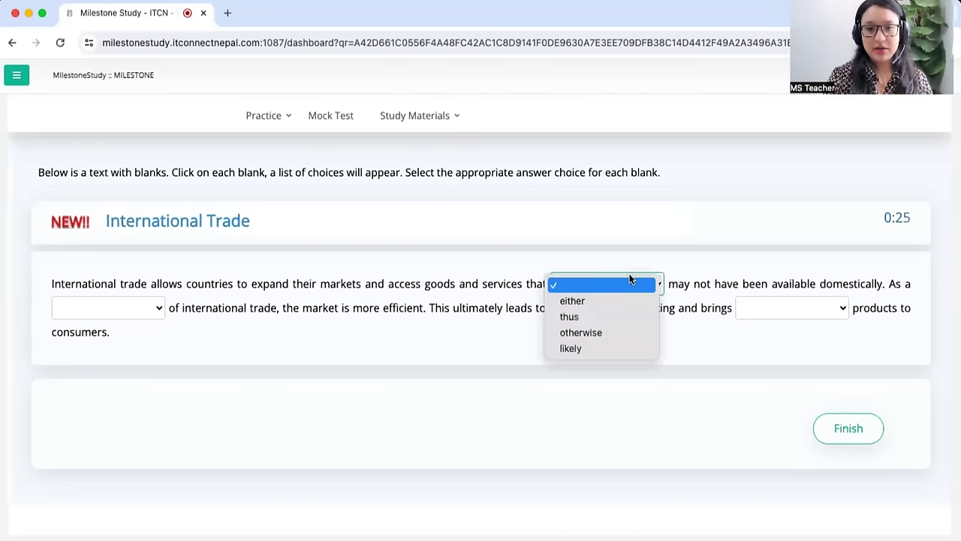
{"action": "left_click", "coordinate": [609, 331]}
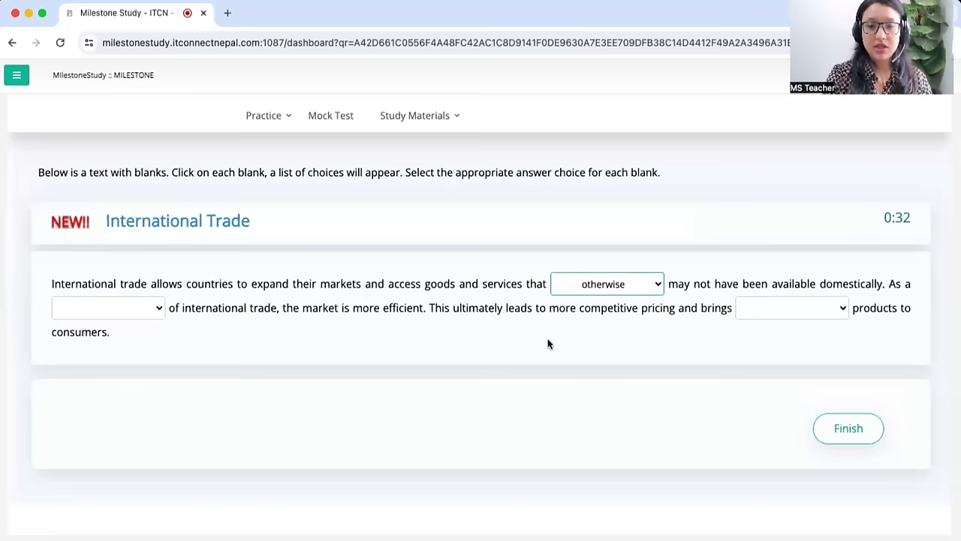
{"action": "left_click", "coordinate": [109, 309]}
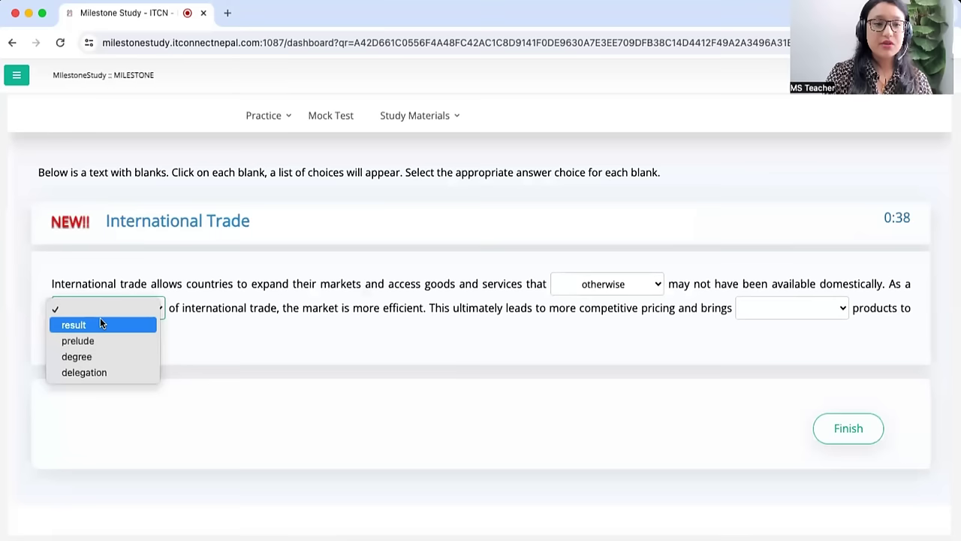
{"action": "left_click", "coordinate": [100, 323]}
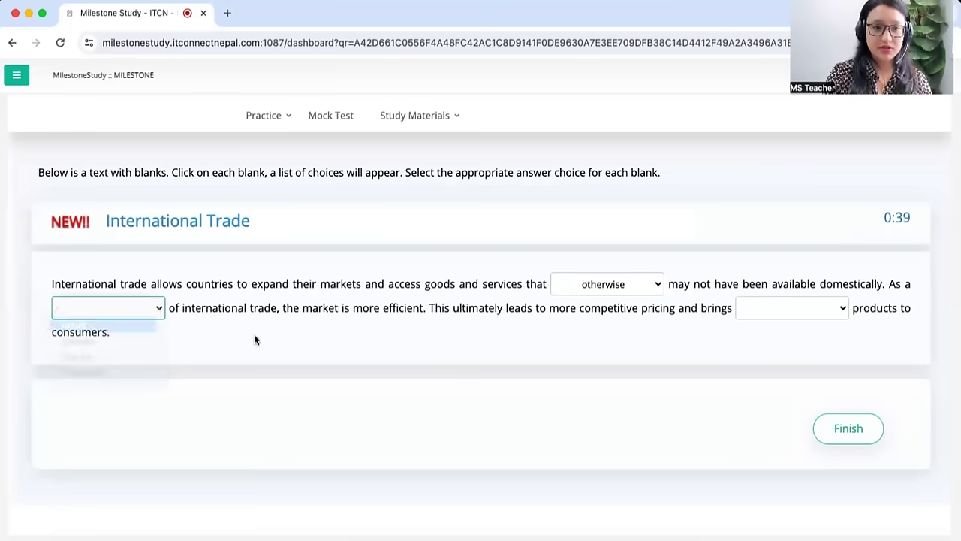
{"action": "left_click", "coordinate": [780, 308]}
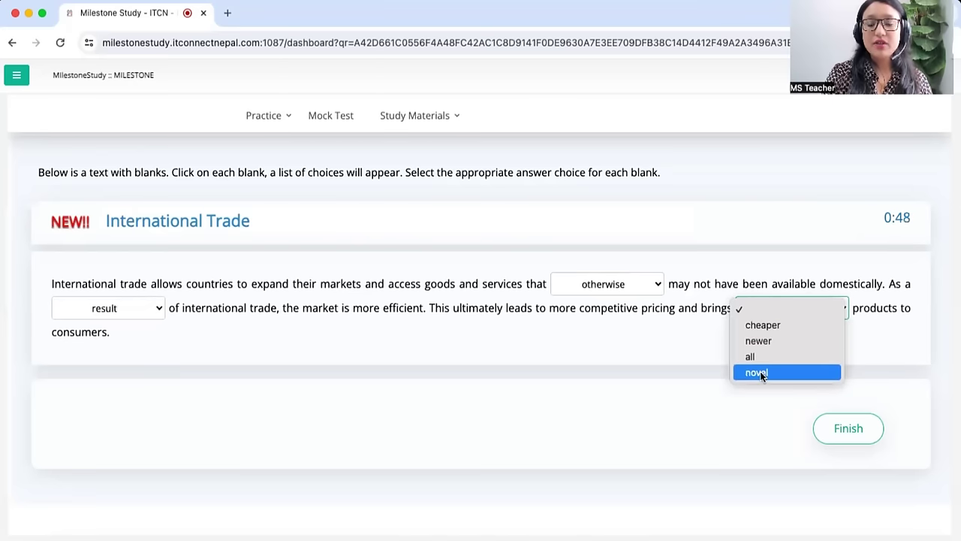
{"action": "left_click", "coordinate": [770, 327]}
{"action": "left_click", "coordinate": [609, 373]}
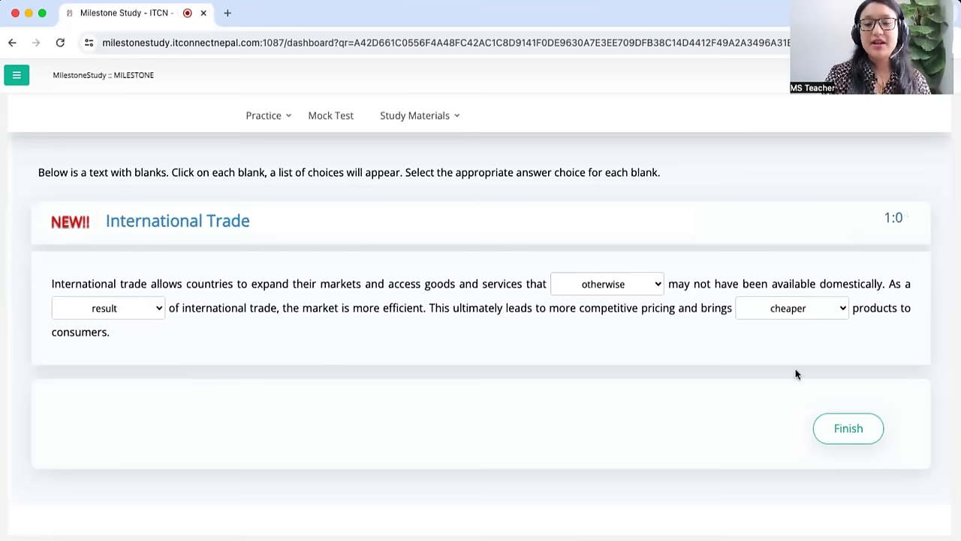
Step: Review the choices for the first two International Trade blanks, keeping "otherwise" and "result", and submit the answers
{"action": "left_click", "coordinate": [583, 289]}
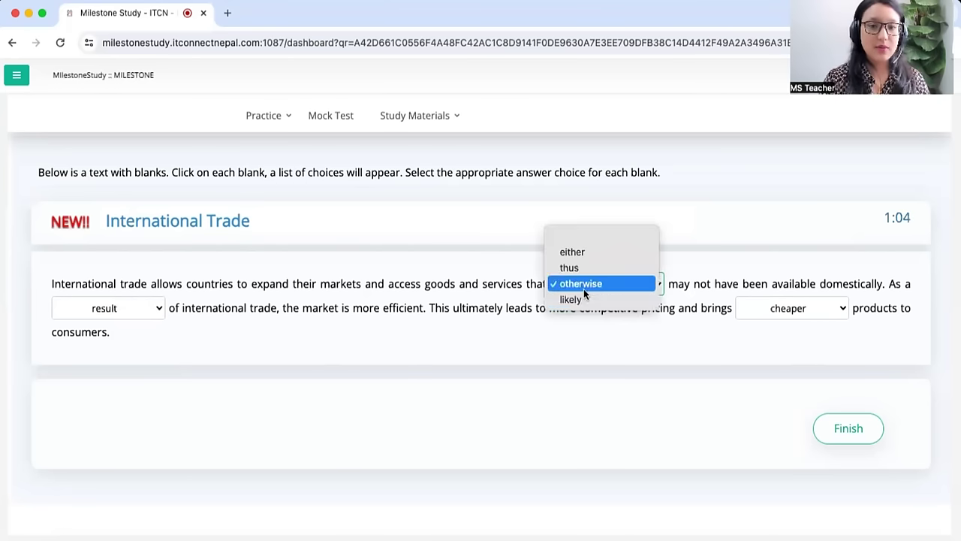
{"action": "left_click", "coordinate": [423, 263]}
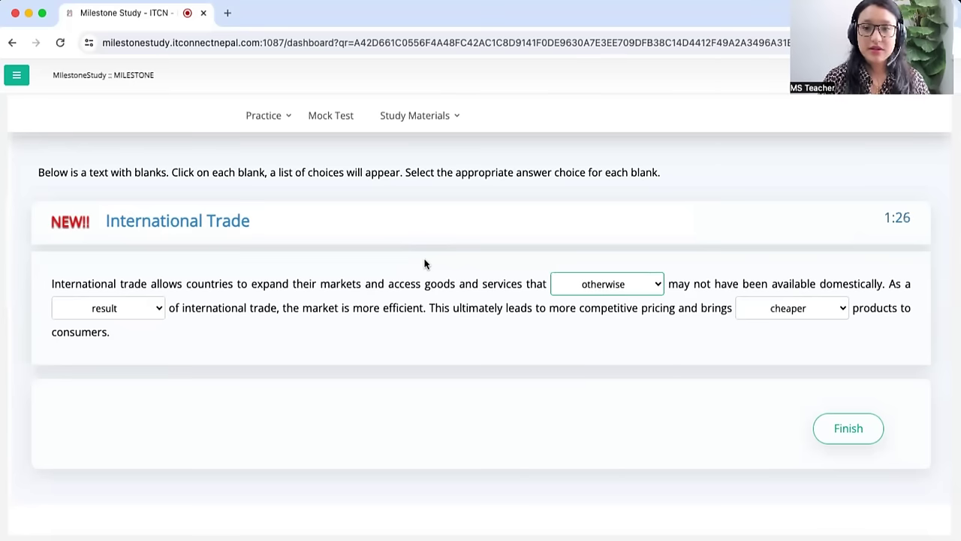
{"action": "left_click", "coordinate": [112, 307]}
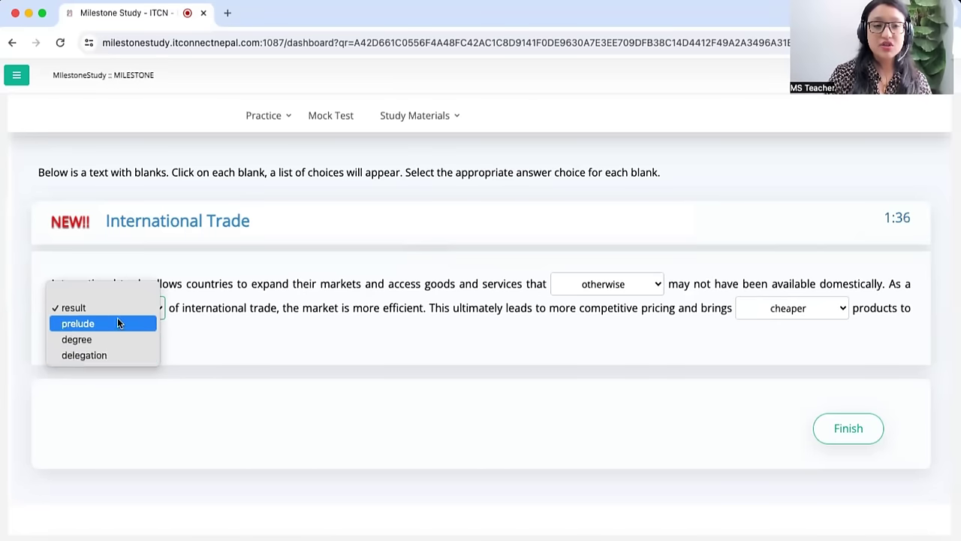
{"action": "left_click", "coordinate": [844, 428]}
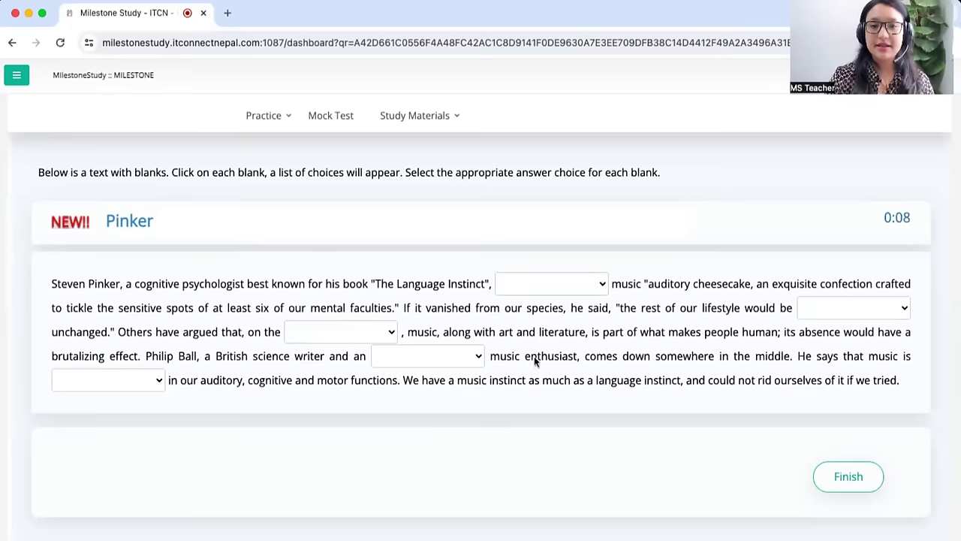
Step: Fill the first two blanks of the Pinker passage with "has called" and "virtually", rechecking the second blank's choices
{"action": "left_click", "coordinate": [561, 291]}
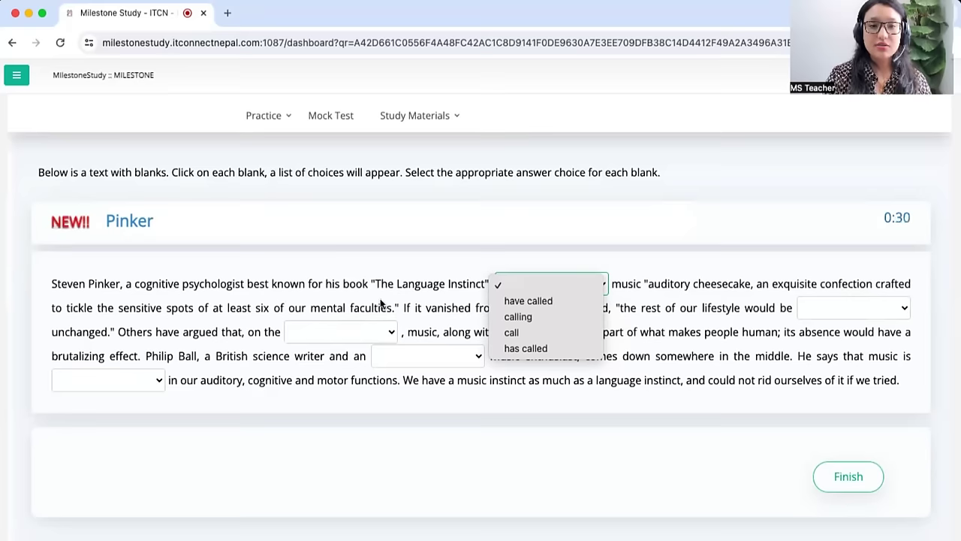
{"action": "left_click", "coordinate": [562, 348]}
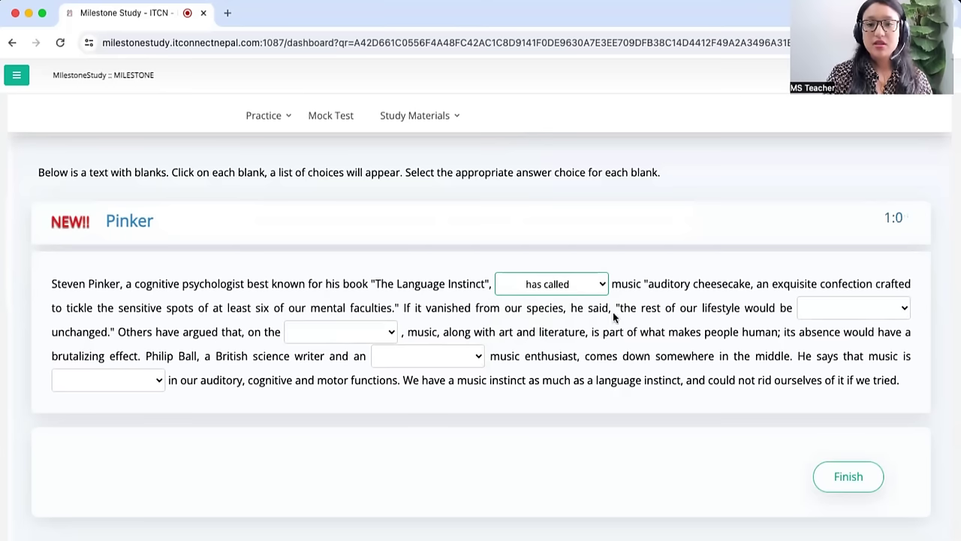
{"action": "left_click", "coordinate": [850, 310]}
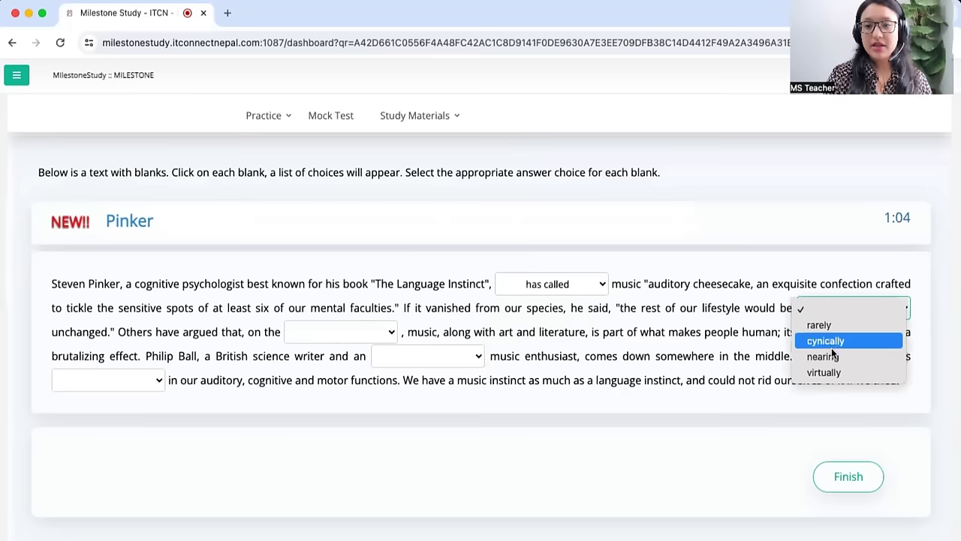
{"action": "left_click", "coordinate": [828, 373]}
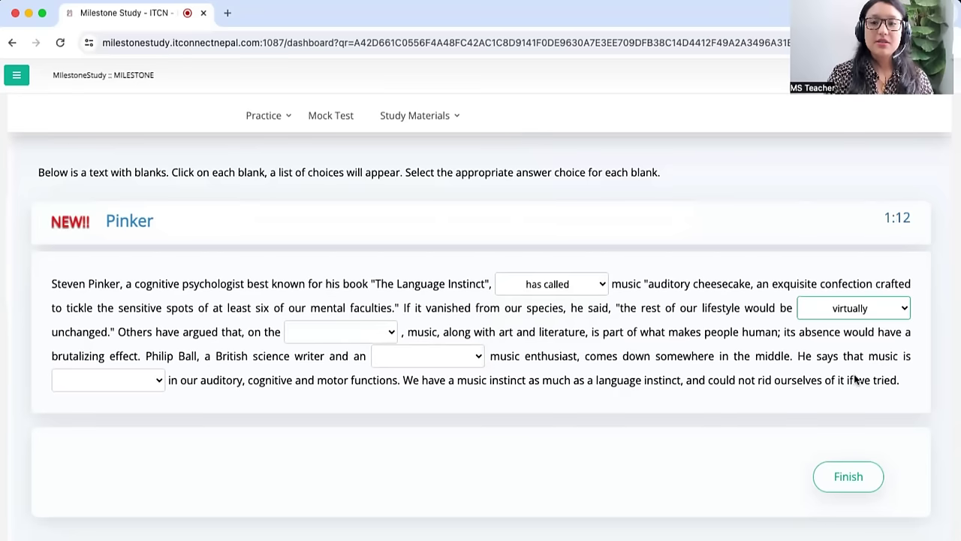
{"action": "left_click", "coordinate": [832, 315]}
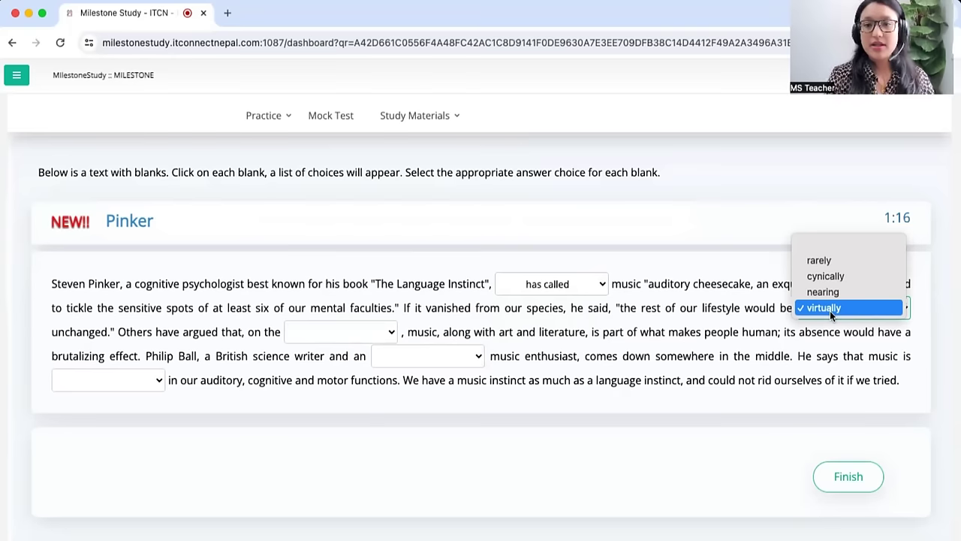
{"action": "left_click", "coordinate": [315, 340]}
Step: Fill the third Pinker blank with "contrary" and the fourth, before "music enthusiast", with "avid"
{"action": "left_click", "coordinate": [315, 340]}
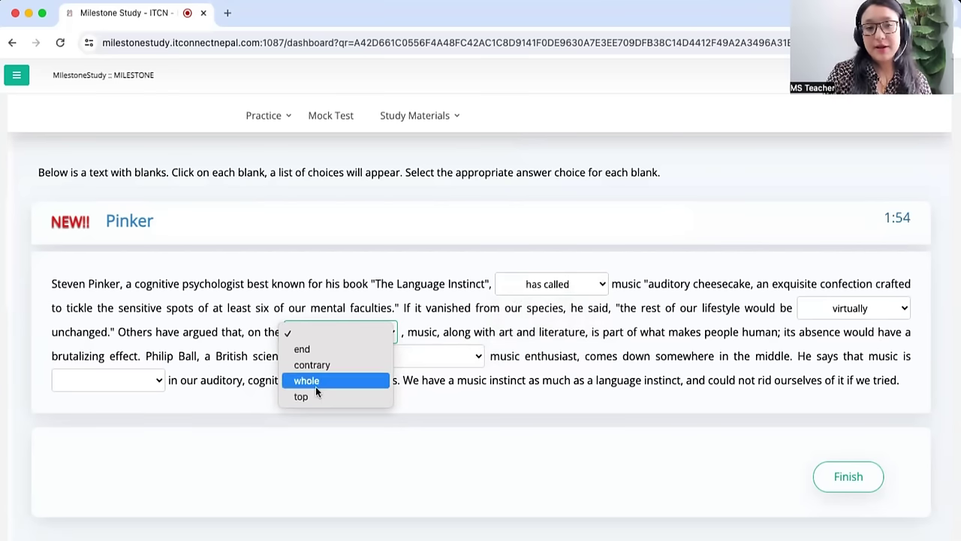
{"action": "left_click", "coordinate": [360, 364]}
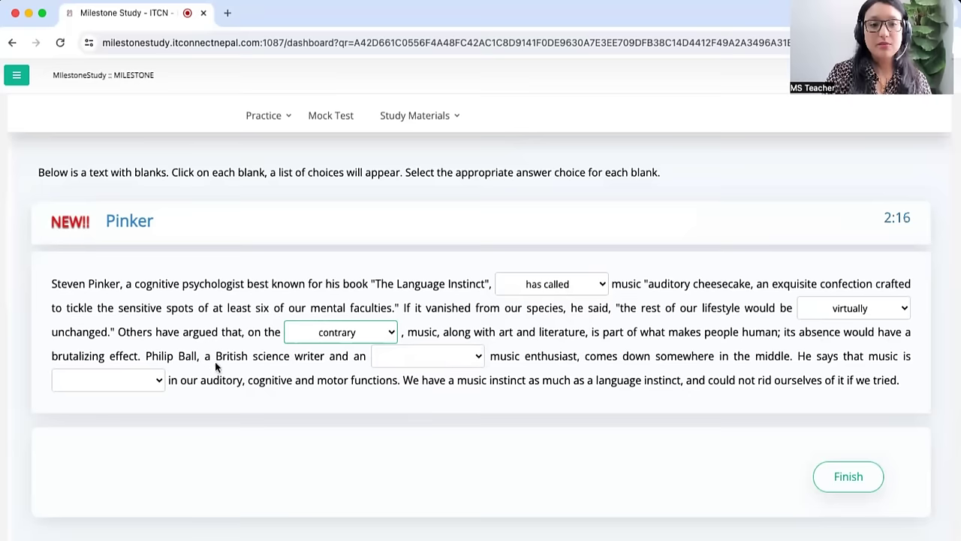
{"action": "left_click", "coordinate": [446, 356]}
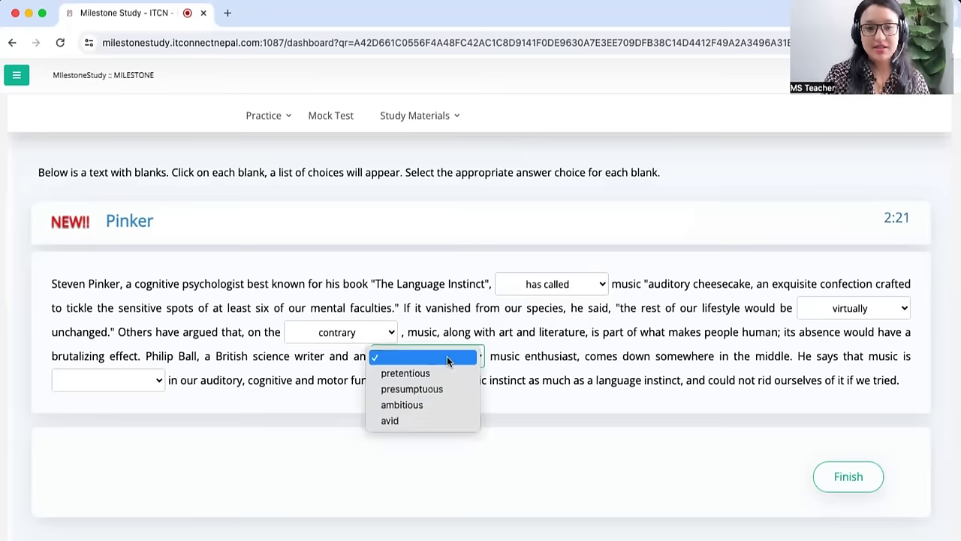
{"action": "left_click", "coordinate": [359, 359]}
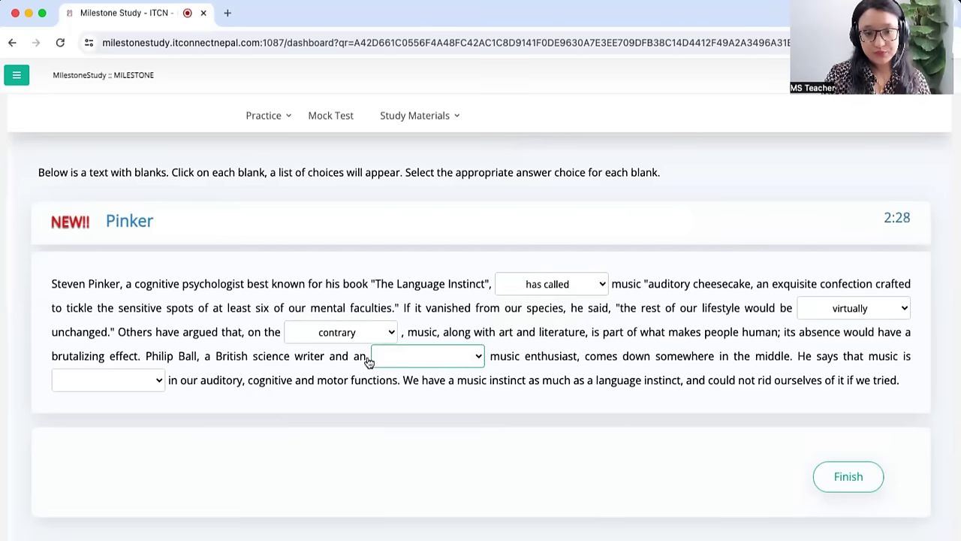
{"action": "left_click", "coordinate": [408, 357]}
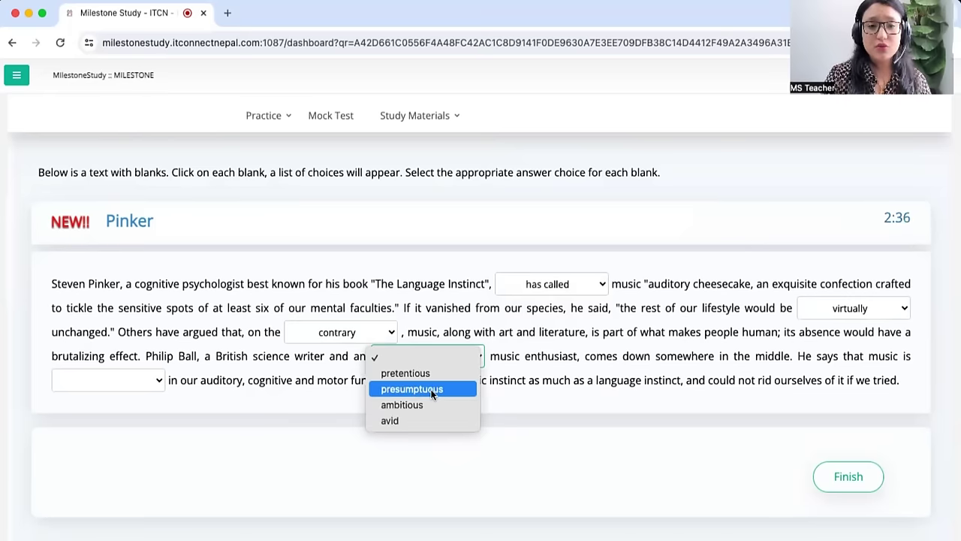
{"action": "left_click", "coordinate": [351, 362]}
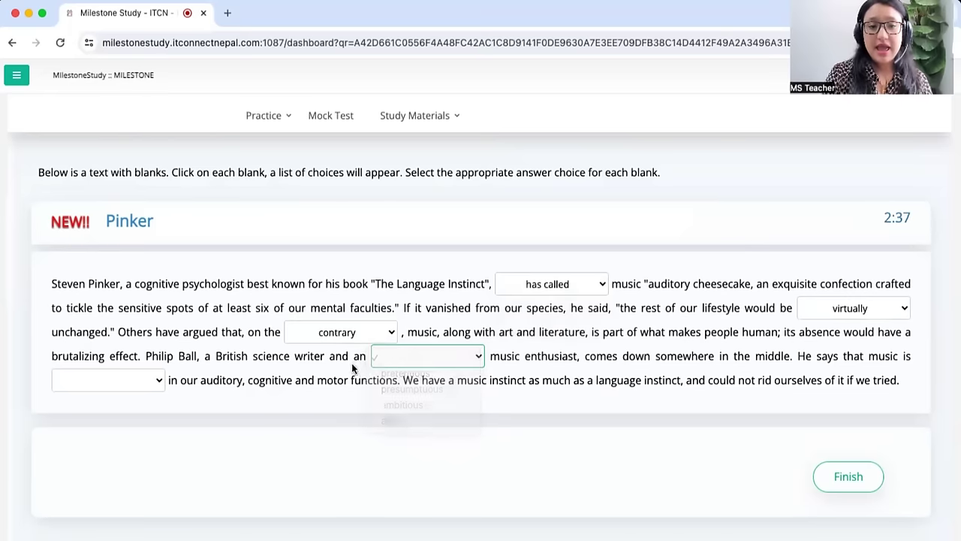
{"action": "left_click", "coordinate": [413, 351]}
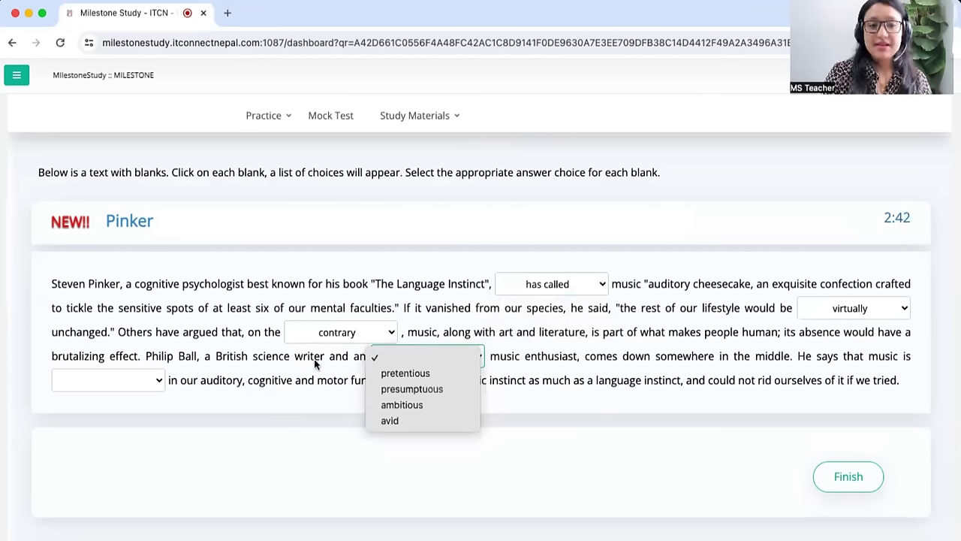
{"action": "left_click", "coordinate": [441, 421]}
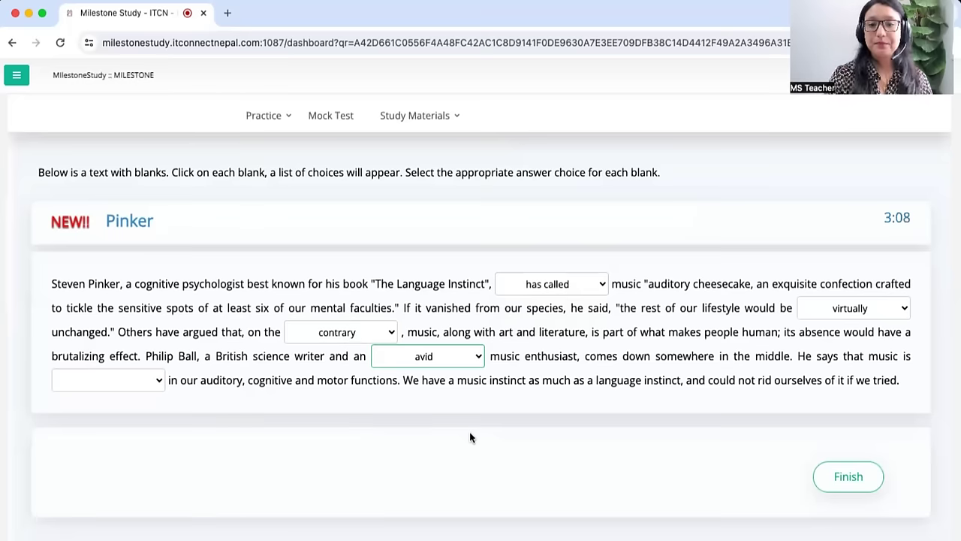
Step: Fill the last Pinker blank with "ingrained" and submit the passage's answers for scoring
{"action": "left_click", "coordinate": [144, 382]}
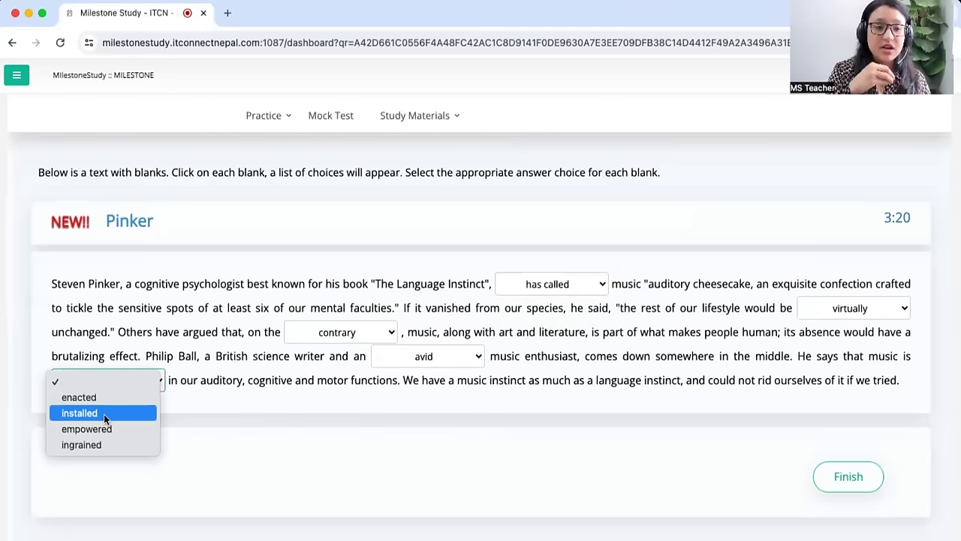
{"action": "left_click", "coordinate": [93, 446]}
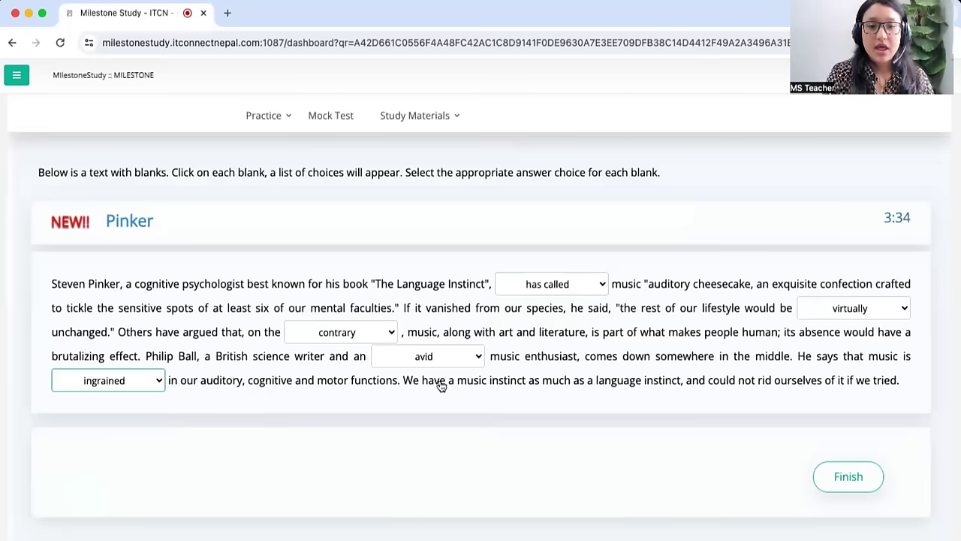
{"action": "left_click", "coordinate": [660, 428]}
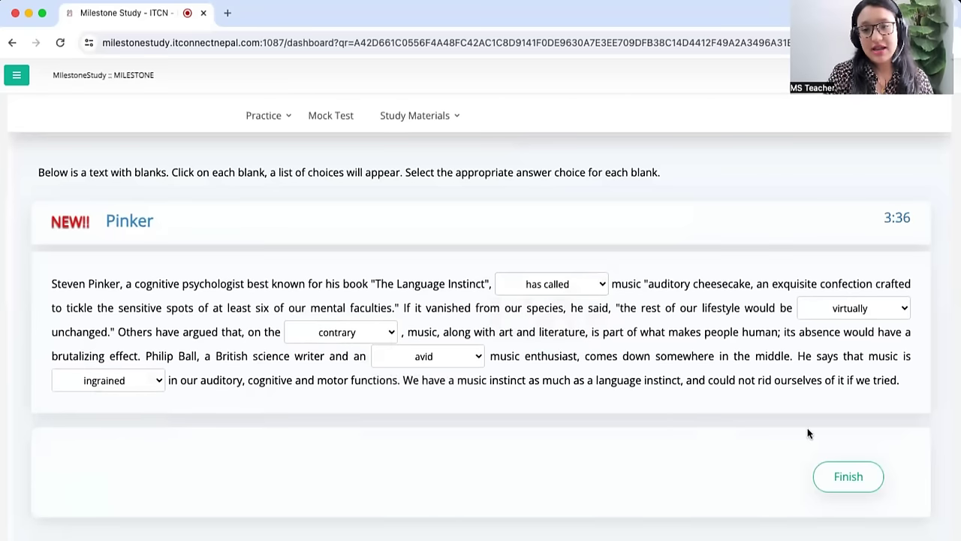
{"action": "left_click", "coordinate": [852, 484]}
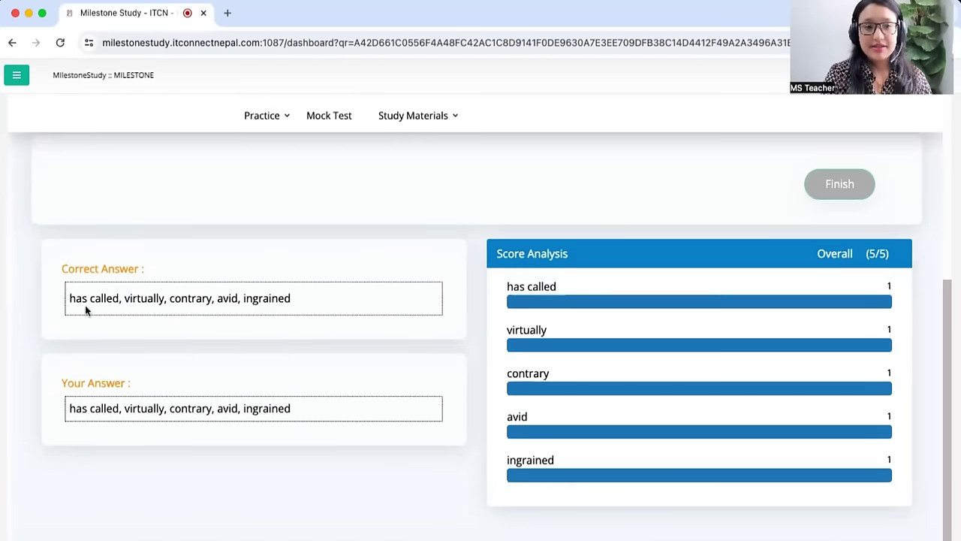
{"action": "scroll", "coordinate": [229, 362], "scroll_direction": "up", "scroll_amount": 5}
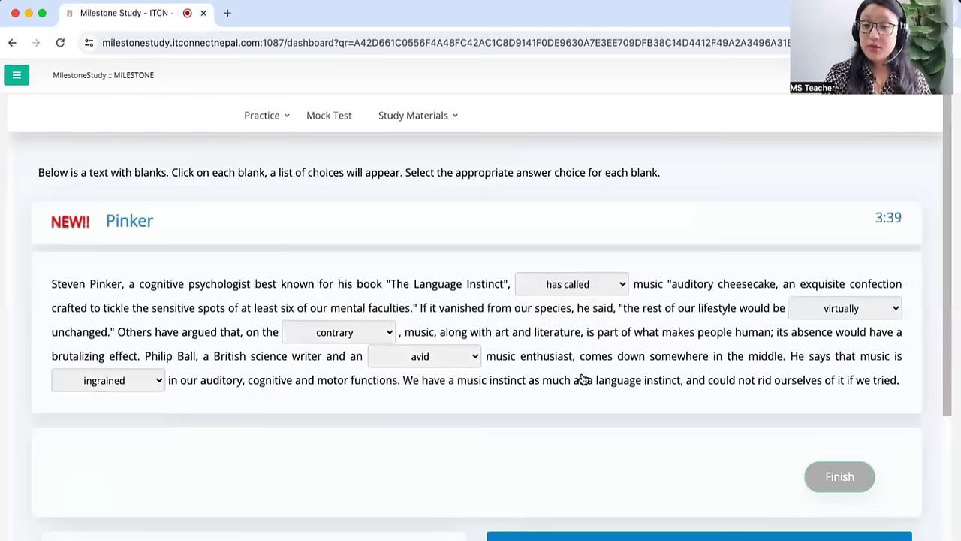